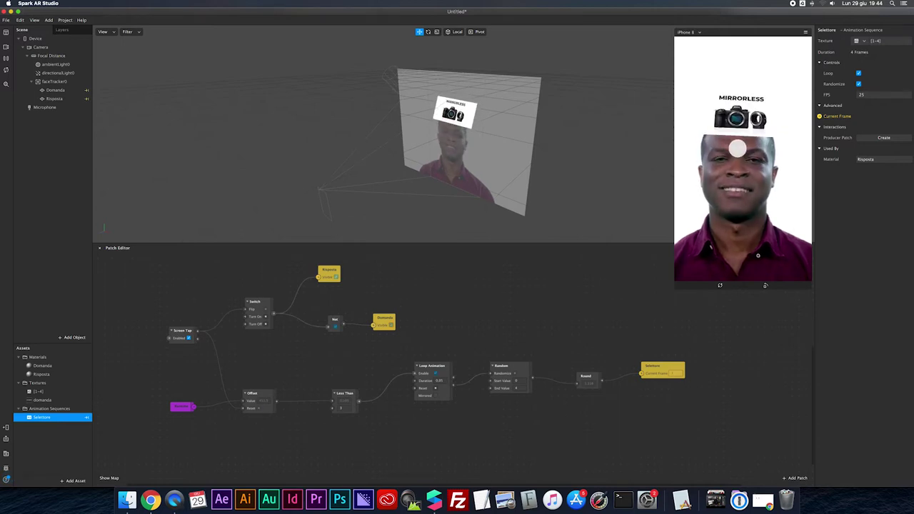
Test the finished filter in the device preview, switching between the question card and the camera answers
{"action": "left_click", "coordinate": [742, 164]}
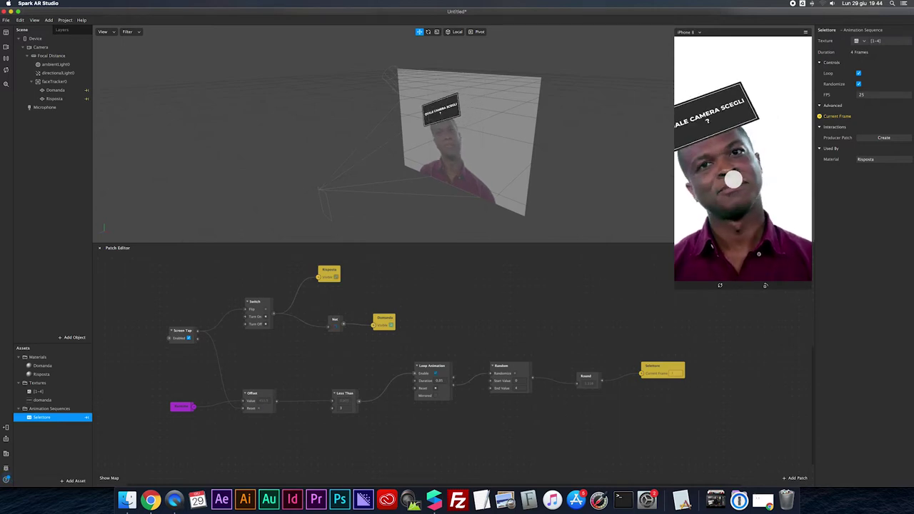
{"action": "left_click", "coordinate": [743, 172]}
{"action": "left_click", "coordinate": [729, 150]}
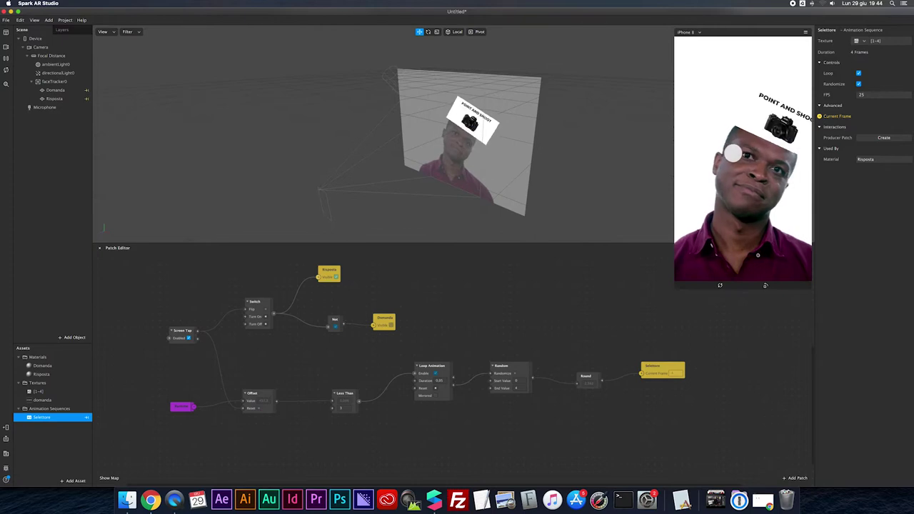
{"action": "left_click", "coordinate": [738, 155]}
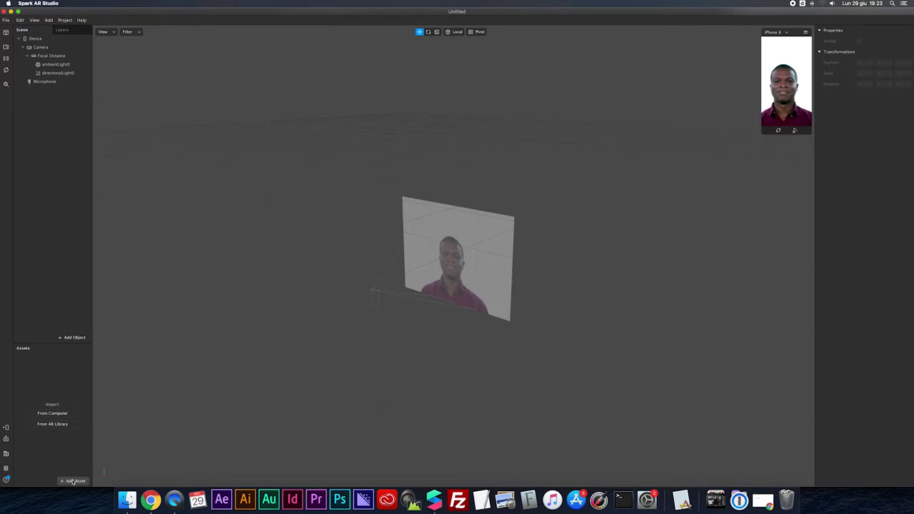
Add an animation sequence asset to the new project and name it Selettore
{"action": "left_click", "coordinate": [74, 481]}
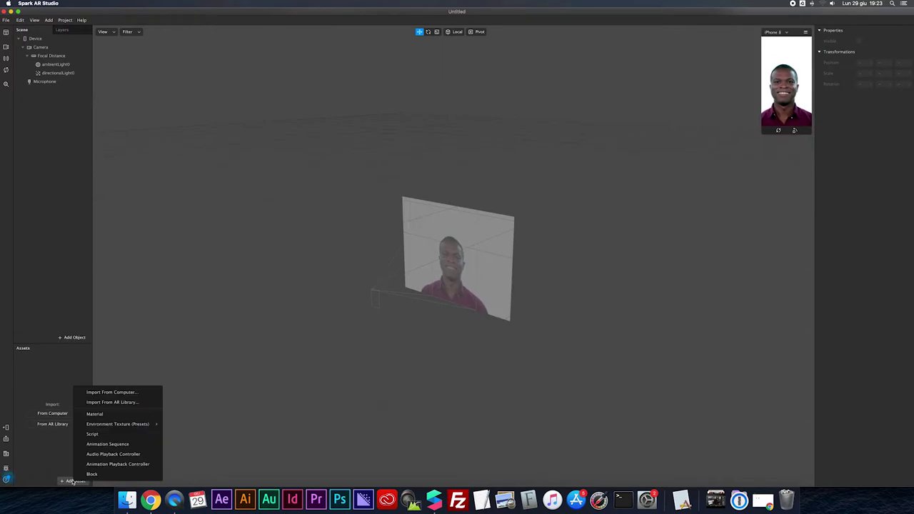
{"action": "left_click", "coordinate": [108, 444]}
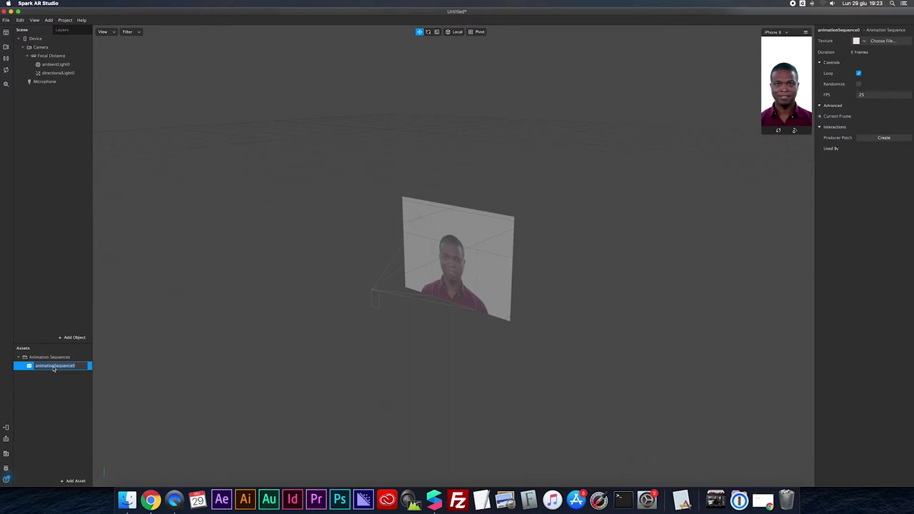
{"action": "type", "text": "Selfiestoretoro"}
{"action": "key", "text": "Return"}
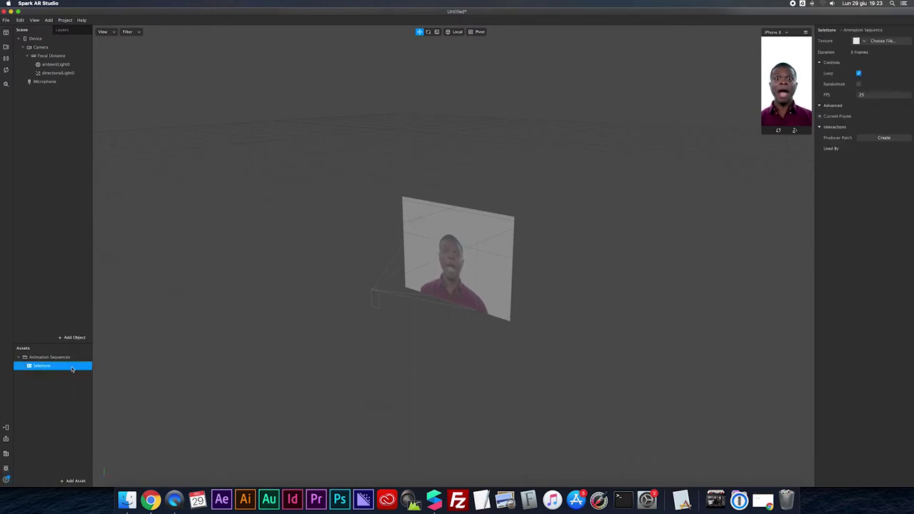
Load dslr.png, mirrorless.png, PeS.png and smartphone.png from the FILES folder as the Selettore sequence's texture and enable Randomize
{"action": "left_click", "coordinate": [878, 41]}
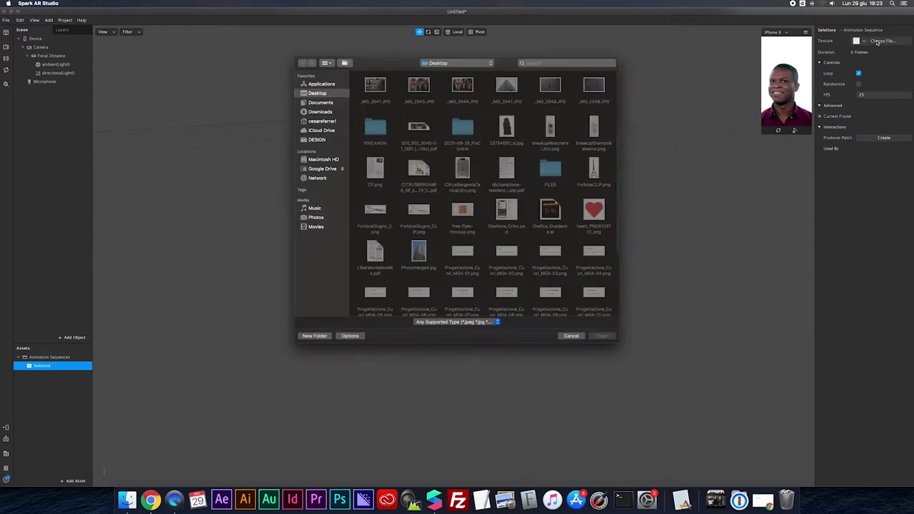
{"action": "type", "text": "fi"}
{"action": "key", "text": "super+Down"}
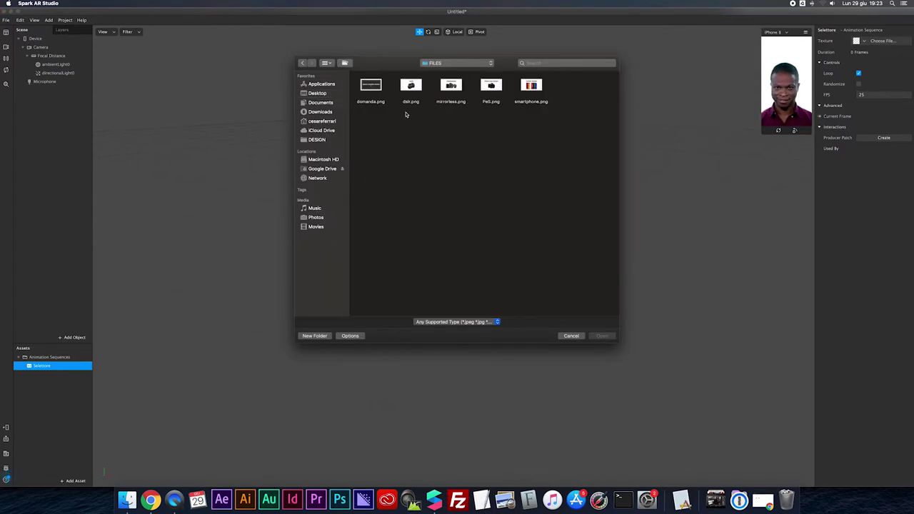
{"action": "left_click_drag", "start_coordinate": [406, 112], "coordinate": [527, 96]}
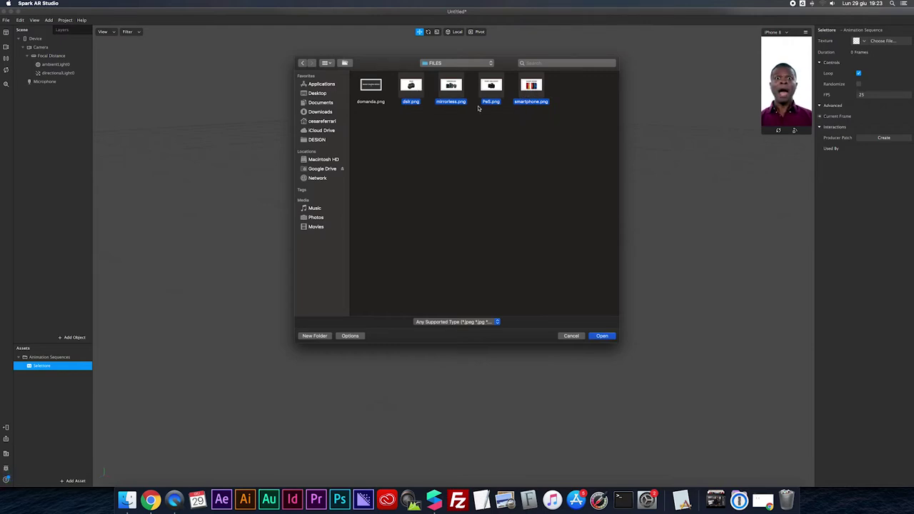
{"action": "key", "text": "Return"}
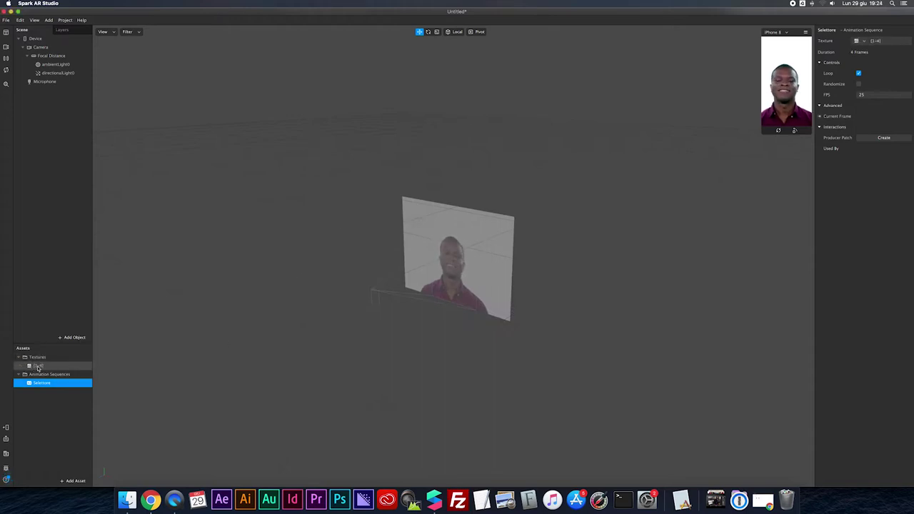
{"action": "left_click", "coordinate": [859, 84]}
Enlarge the device preview and add a face tracker to the scene
{"action": "left_click_drag", "start_coordinate": [760, 136], "coordinate": [648, 334]}
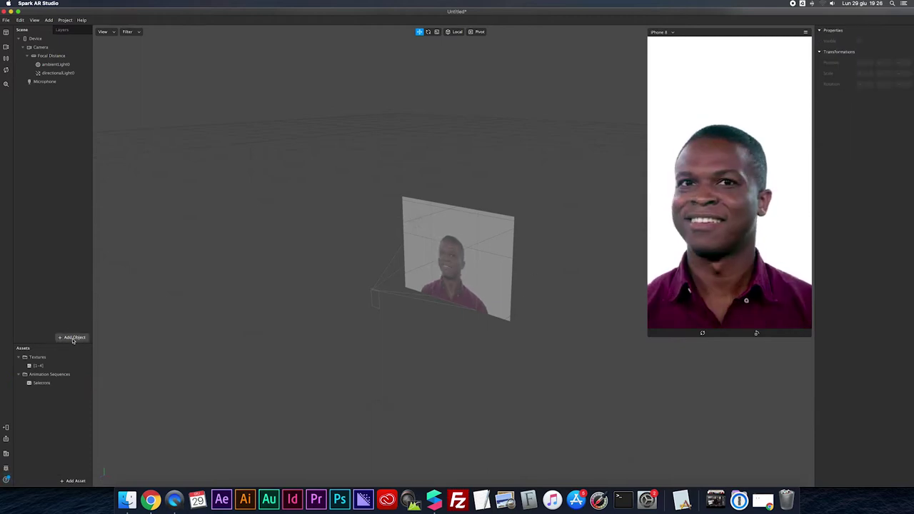
{"action": "left_click", "coordinate": [73, 339]}
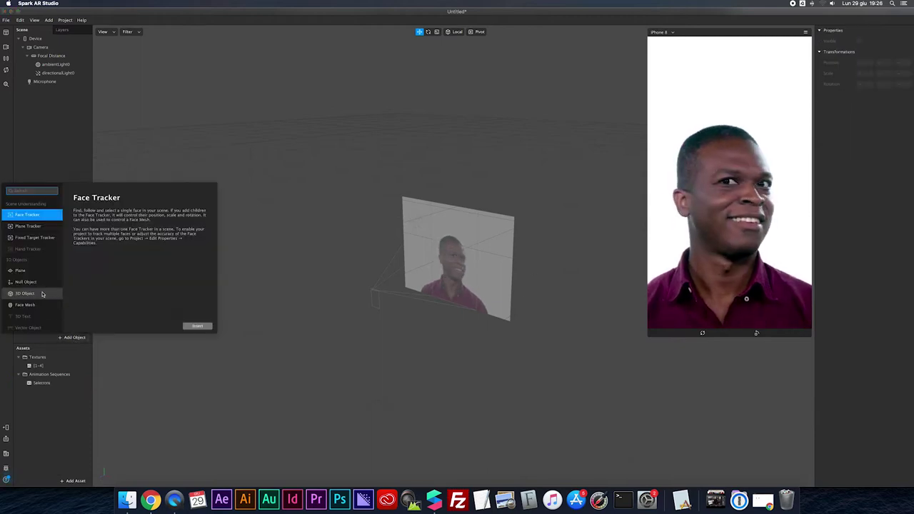
{"action": "left_click", "coordinate": [197, 326]}
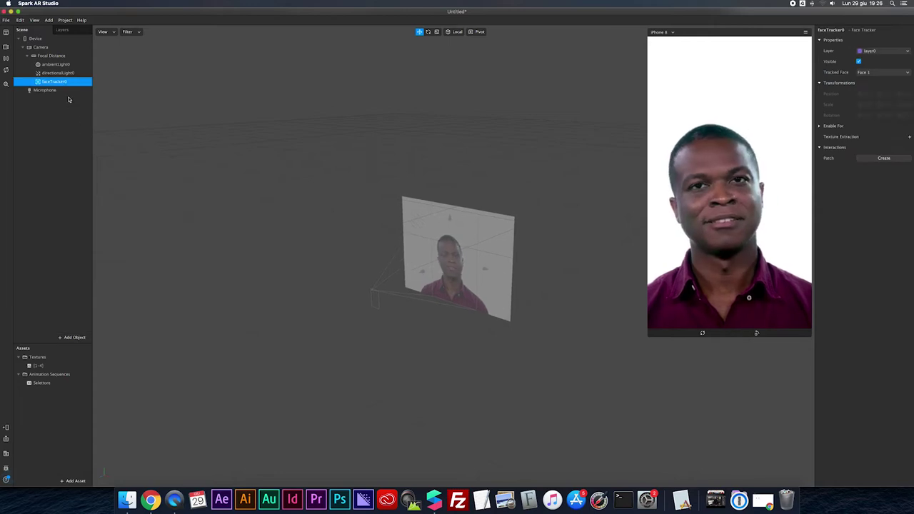
Add a plane to the scene and make it a child of the face tracker
{"action": "left_click", "coordinate": [73, 338]}
{"action": "left_click", "coordinate": [38, 270]}
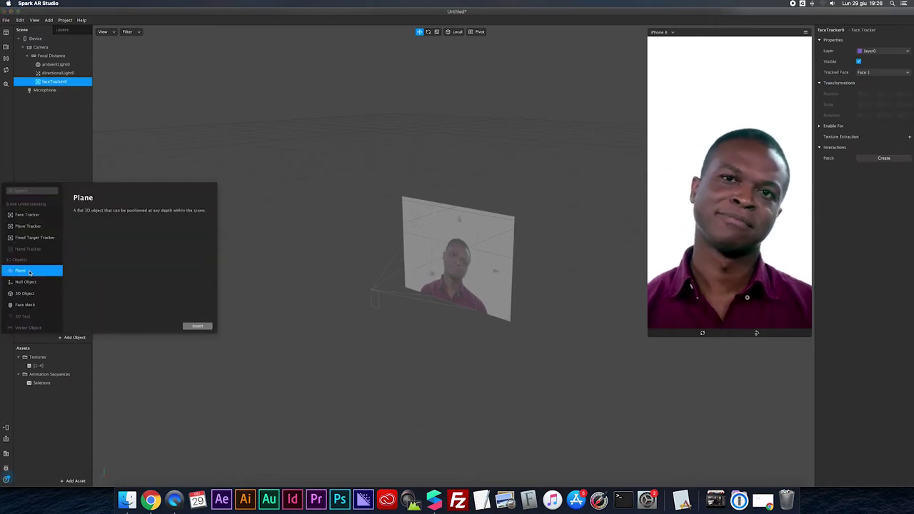
{"action": "left_click", "coordinate": [197, 327]}
{"action": "left_click_drag", "start_coordinate": [47, 90], "coordinate": [54, 82]}
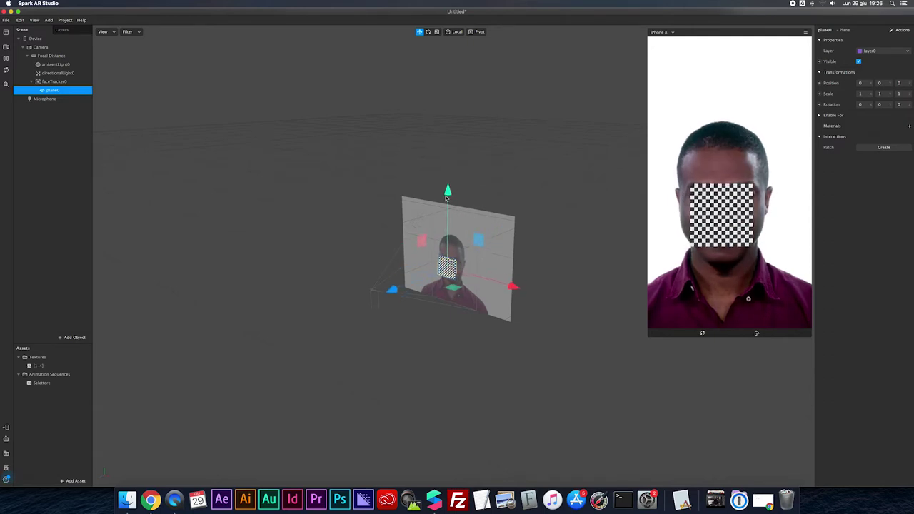
Move the plane up above the head to a Y position of about 0,13 and rename it Domanda
{"action": "left_click_drag", "start_coordinate": [466, 178], "coordinate": [466, 155]}
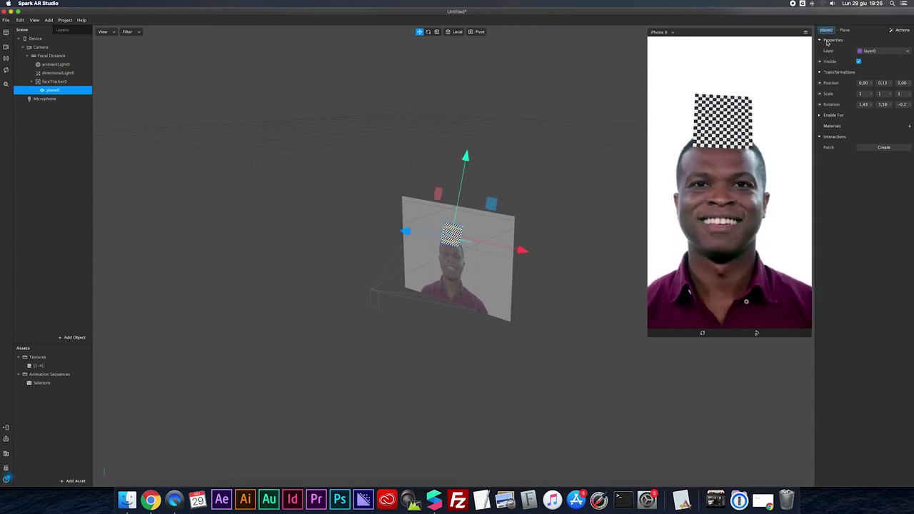
{"action": "type", "text": "Domanda"}
{"action": "key", "text": "Return"}
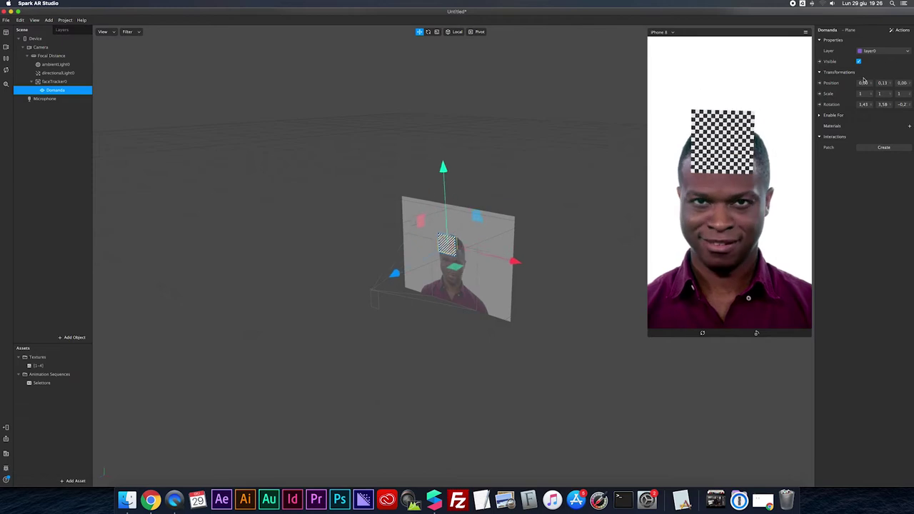
Create a new material for the Domanda plane and name the material Domanda
{"action": "left_click", "coordinate": [910, 126]}
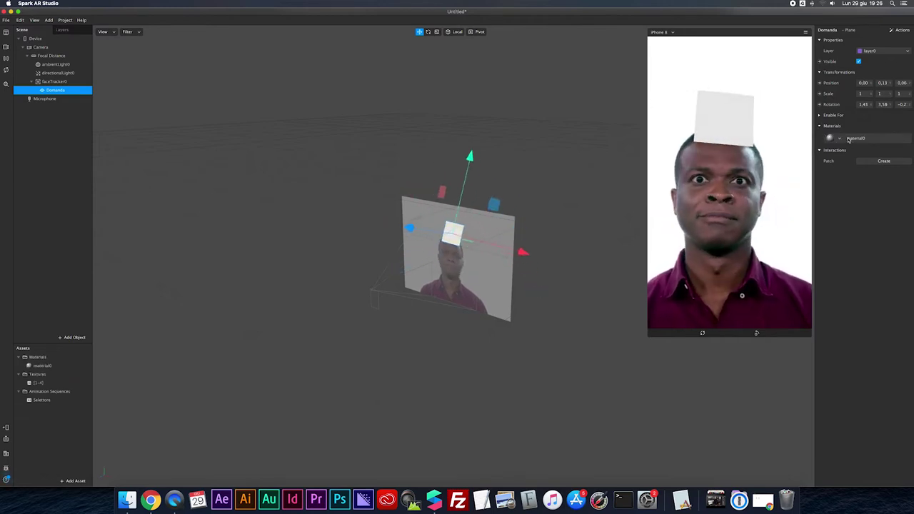
{"action": "left_click", "coordinate": [51, 367]}
{"action": "double_click", "coordinate": [828, 31]}
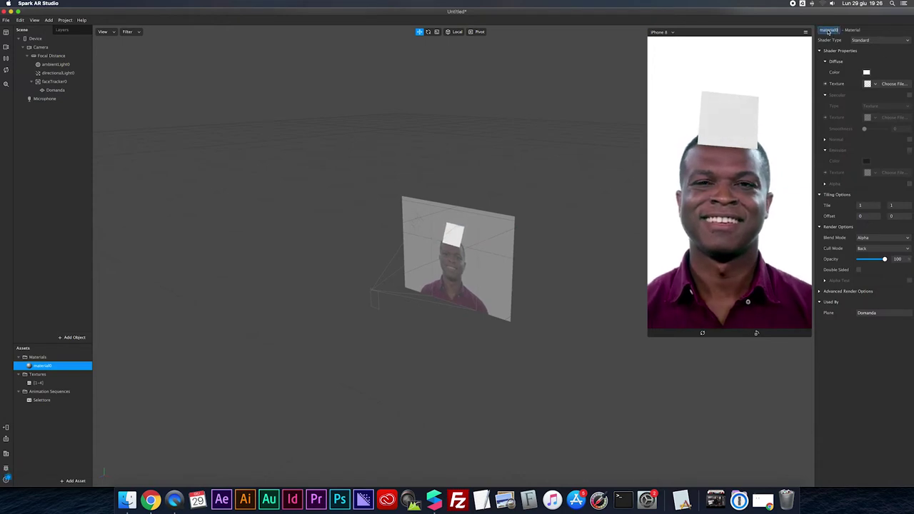
{"action": "type", "text": "C"}
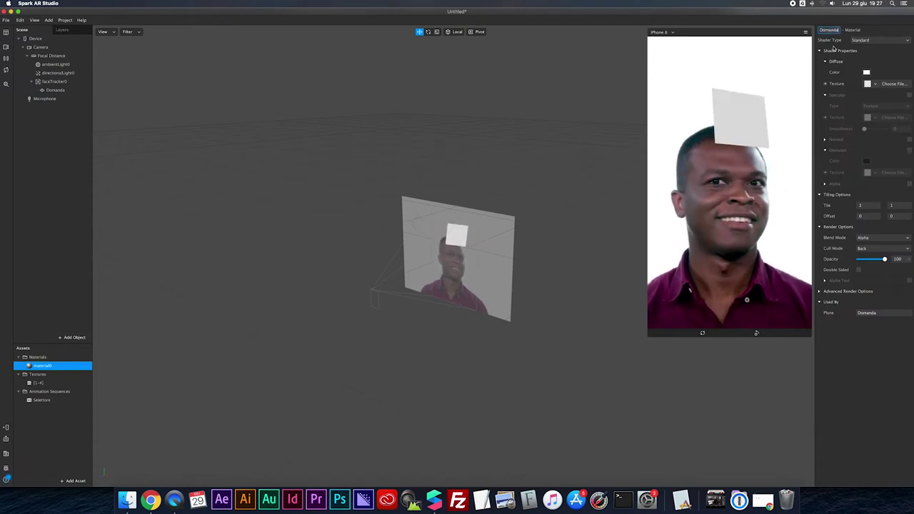
{"action": "key", "text": "Return"}
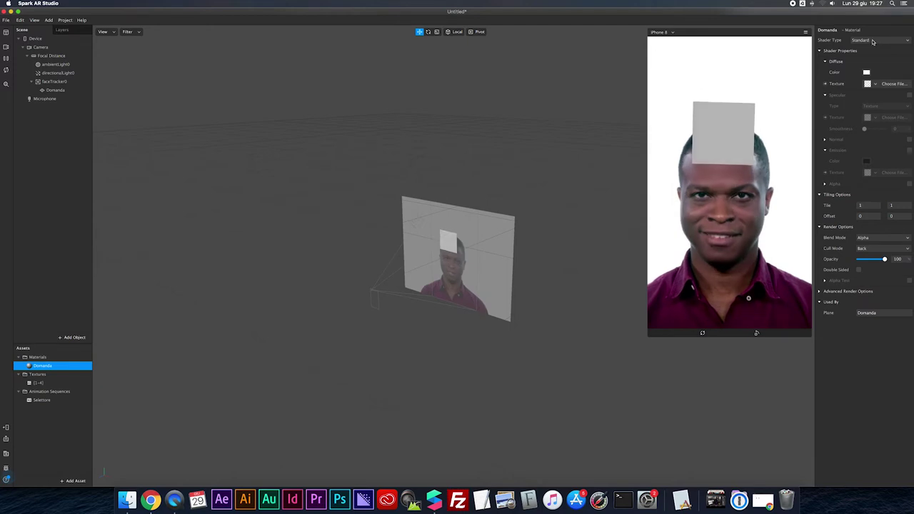
Set the Domanda material's shader type to Flat and use domanda.png as its diffuse texture
{"action": "left_click", "coordinate": [874, 41]}
{"action": "left_click", "coordinate": [871, 50]}
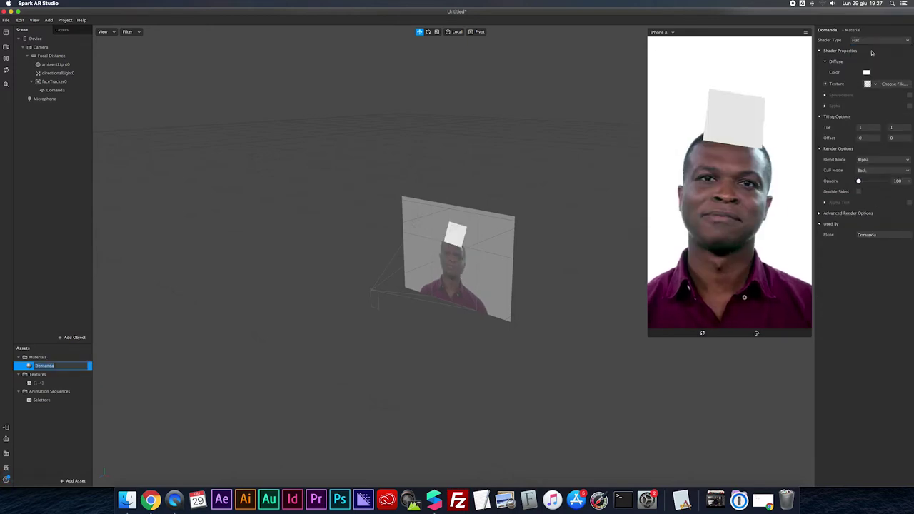
{"action": "left_click", "coordinate": [888, 85]}
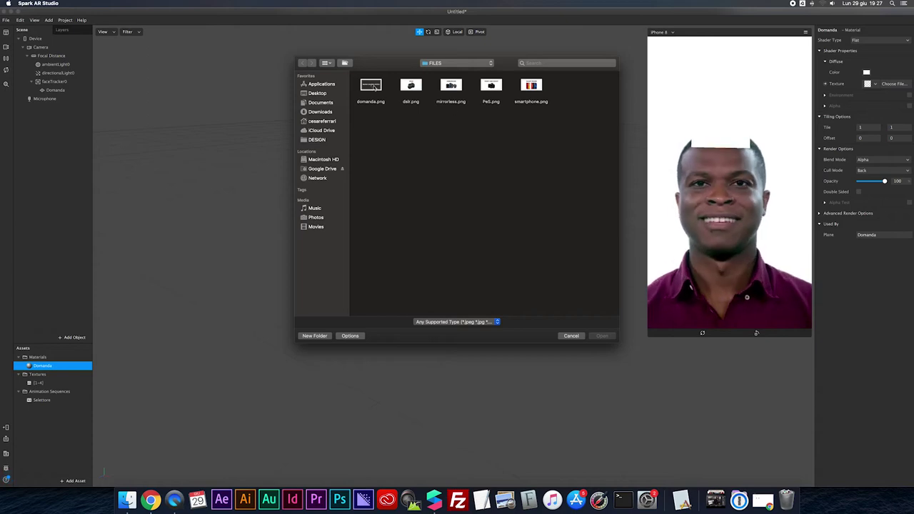
{"action": "left_click", "coordinate": [374, 86]}
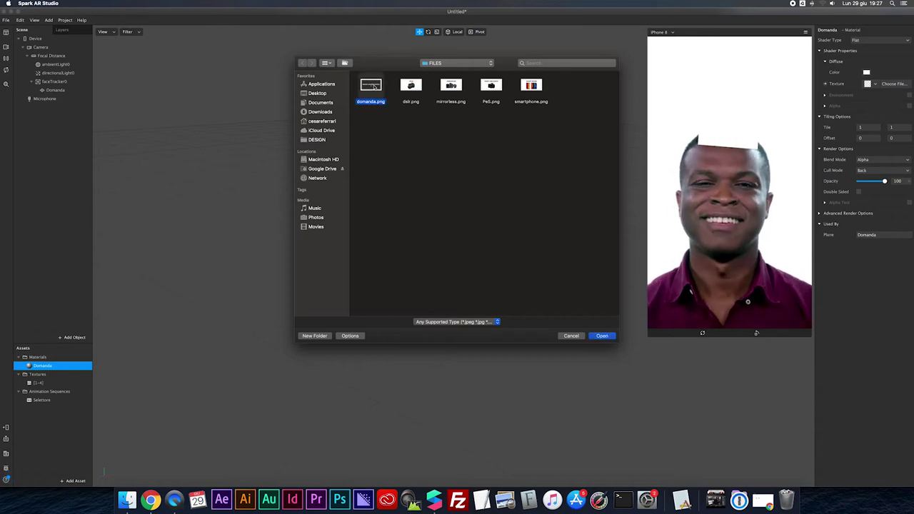
{"action": "left_click", "coordinate": [602, 337]}
Set the Domanda plane's scale to 2 on X, 1 on Y and 0 on Z
{"action": "left_click", "coordinate": [758, 106]}
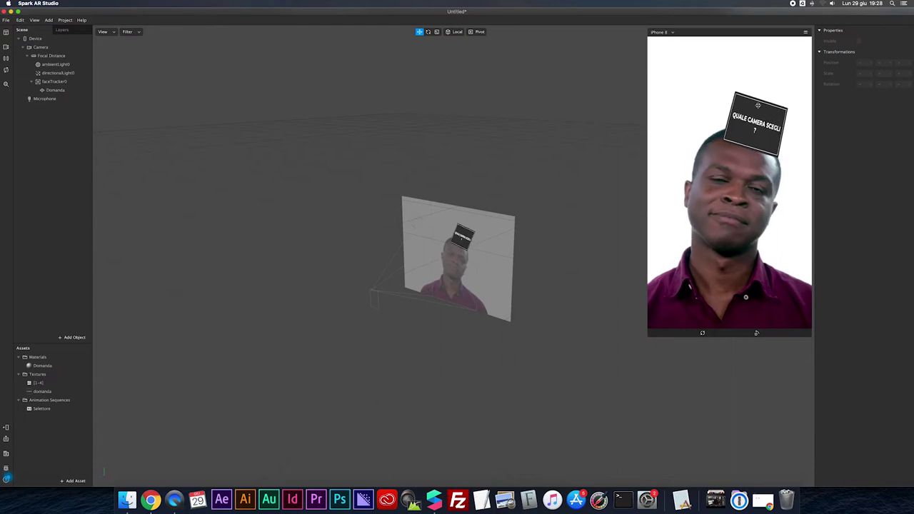
{"action": "scroll", "coordinate": [450, 320], "scroll_direction": "up", "scroll_amount": 10}
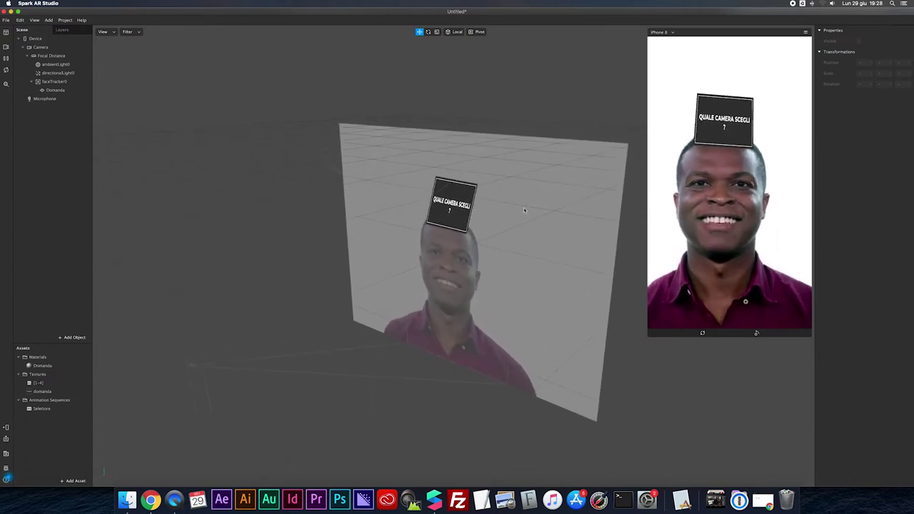
{"action": "left_click", "coordinate": [55, 90]}
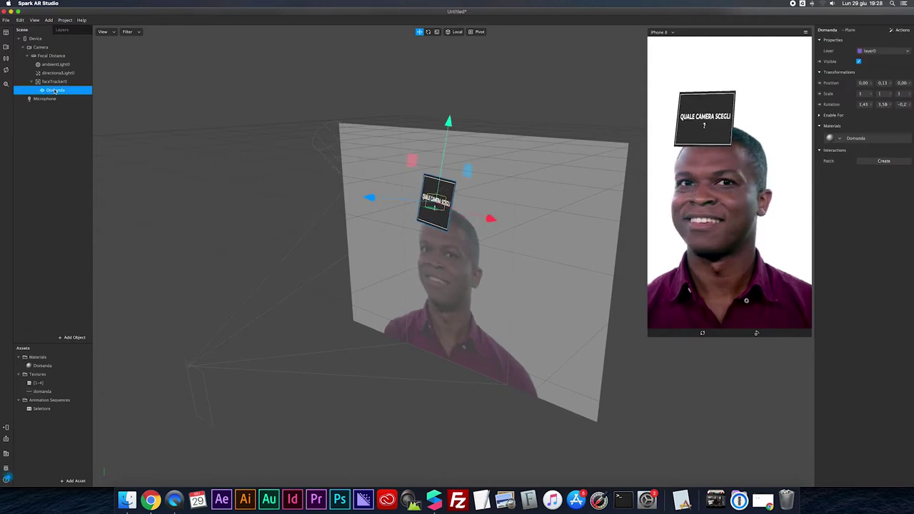
{"action": "left_click", "coordinate": [862, 94]}
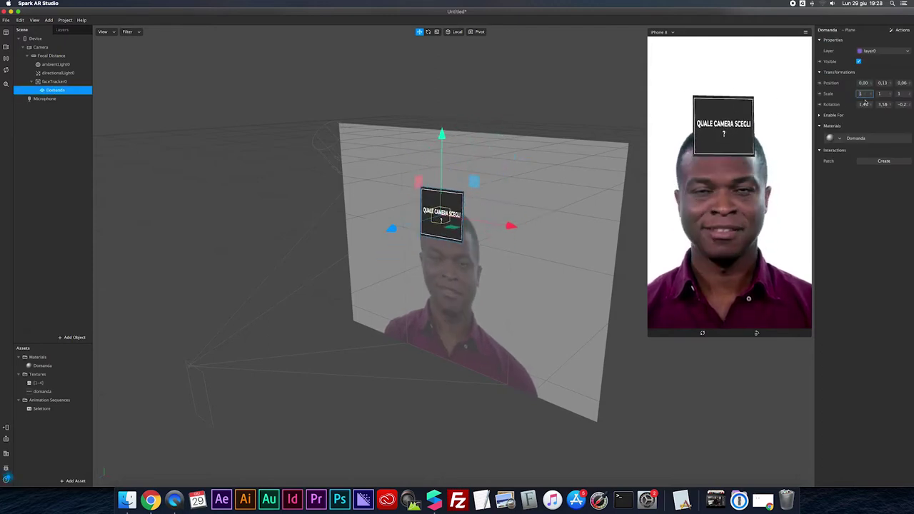
{"action": "type", "text": "2"}
{"action": "key", "text": "Tab"}
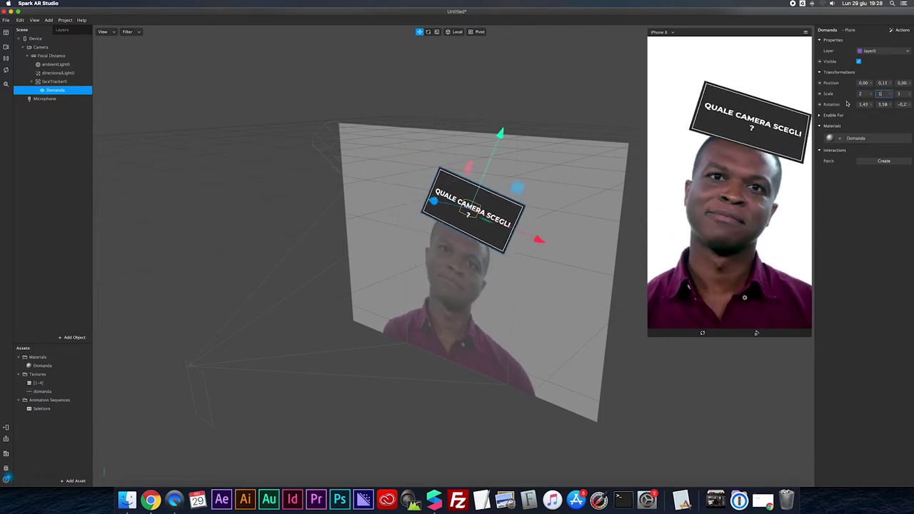
{"action": "left_click", "coordinate": [900, 93]}
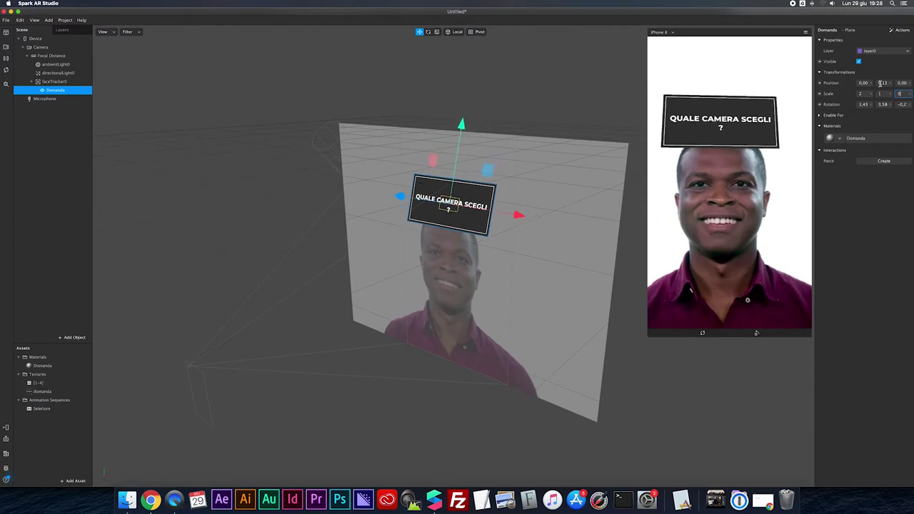
Set the Domanda plane's position to 0,12 on Y and 0 on Z
{"action": "left_click_drag", "start_coordinate": [884, 82], "coordinate": [888, 90]}
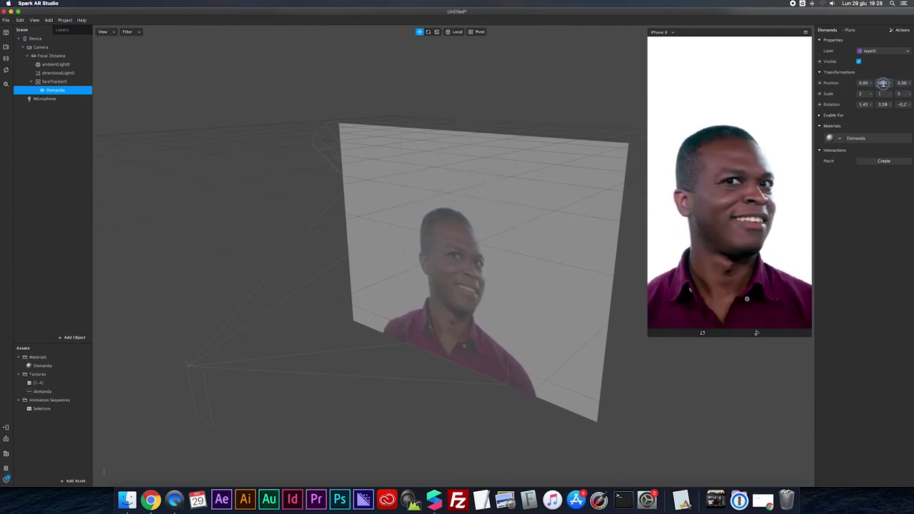
{"action": "type", "text": "0,12"}
{"action": "key", "text": "Tab"}
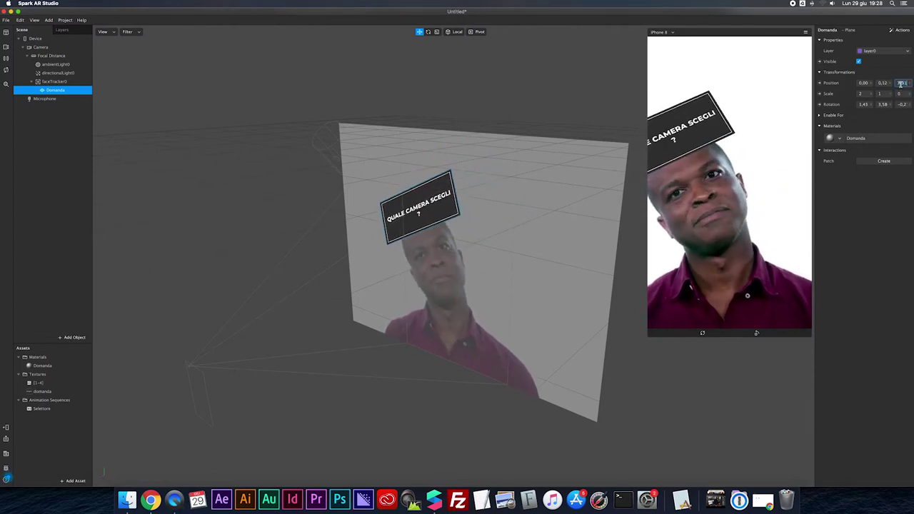
Reset the Domanda plane's rotation to 0 on the X, Y and Z axes
{"action": "left_click", "coordinate": [863, 104]}
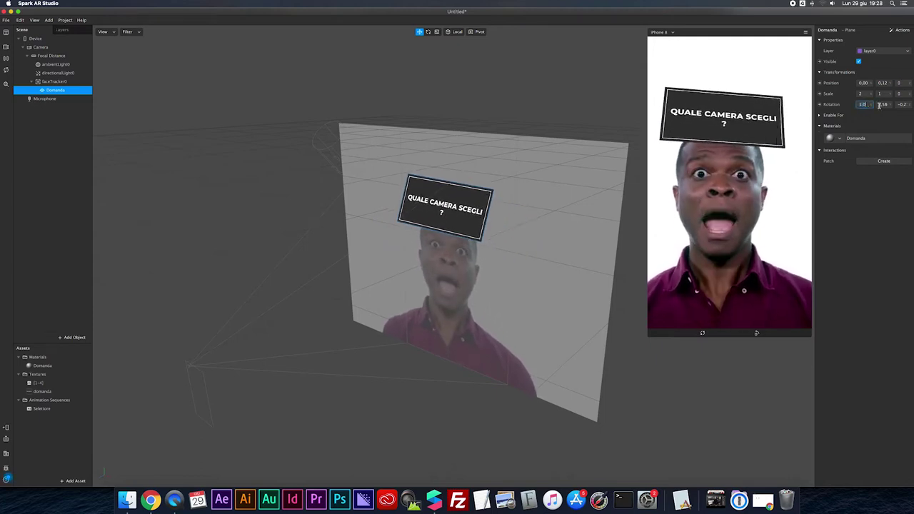
{"action": "type", "text": "0"}
{"action": "left_click", "coordinate": [880, 105]}
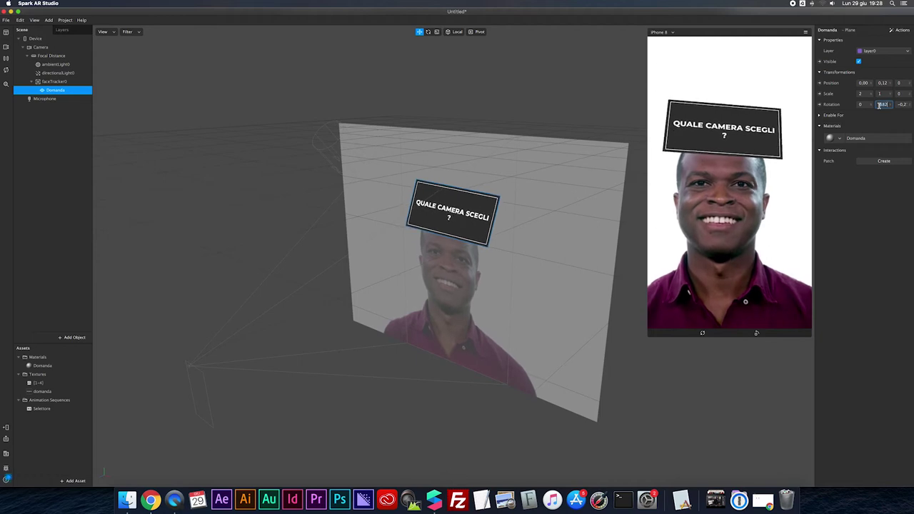
{"action": "type", "text": "0"}
{"action": "key", "text": "Tab"}
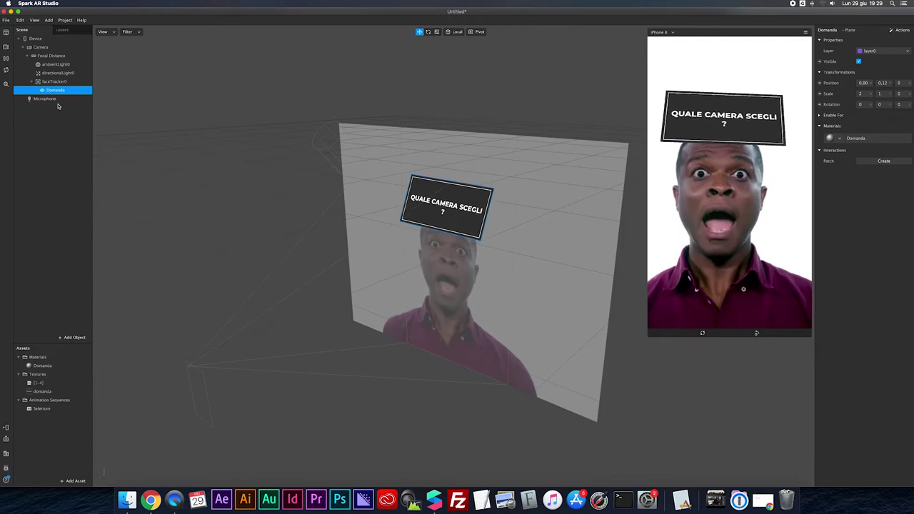
Duplicate the Domanda plane under the face tracker and rename the copy Risposta
{"action": "key", "text": "super+d"}
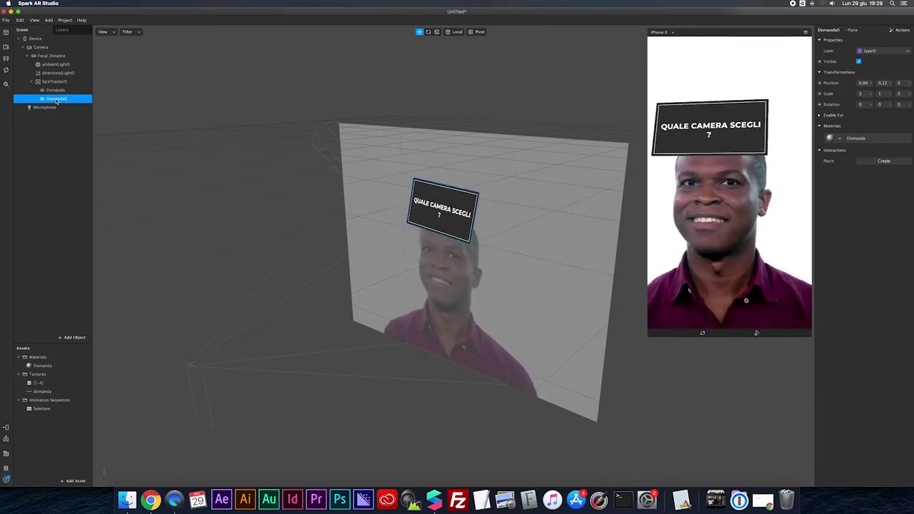
{"action": "double_click", "coordinate": [829, 31]}
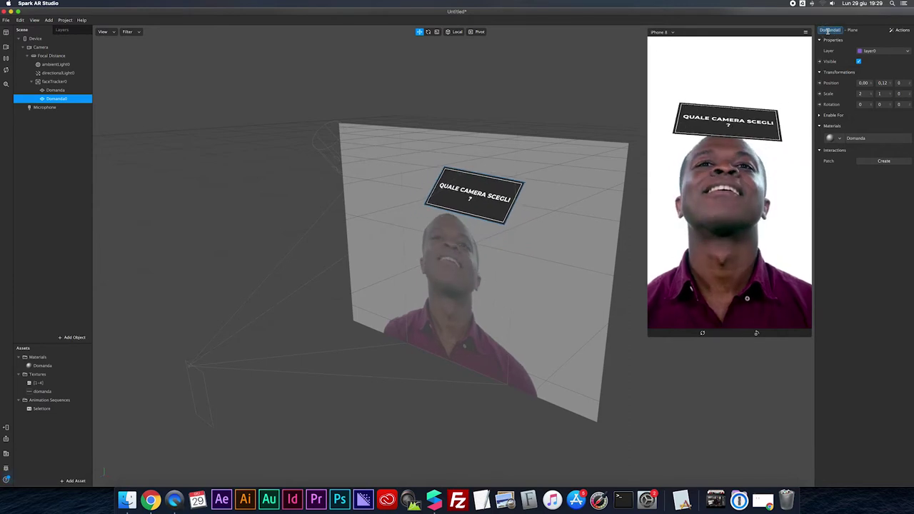
{"action": "type", "text": "Risposta"}
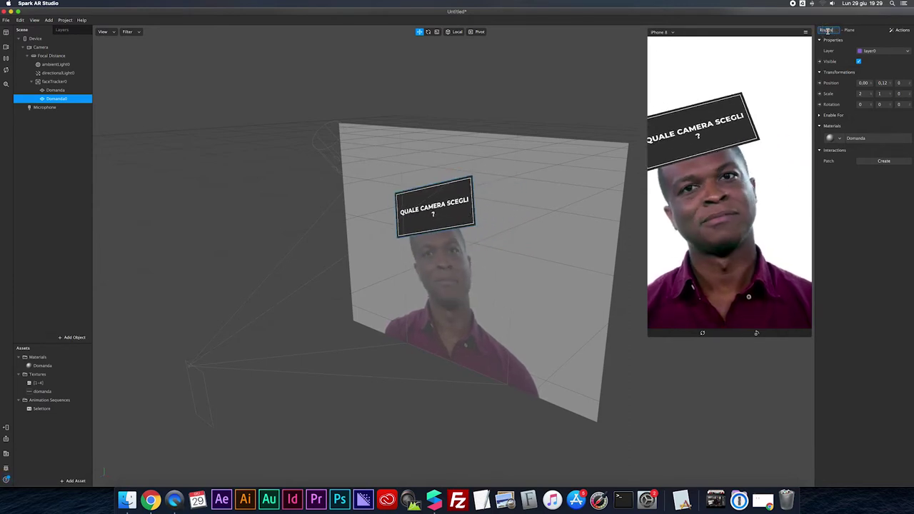
{"action": "key", "text": "Return"}
Create a new material for the Risposta plane and name it Risposta
{"action": "left_click", "coordinate": [848, 139]}
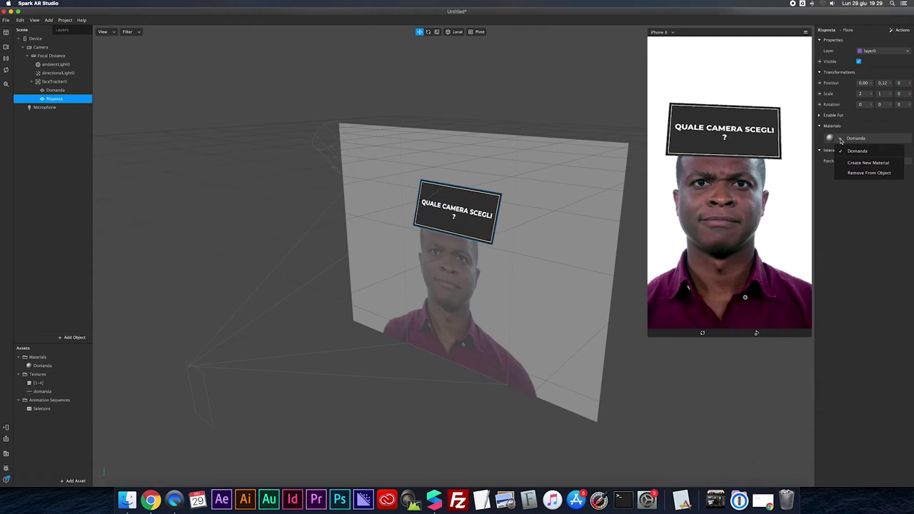
{"action": "left_click", "coordinate": [857, 164]}
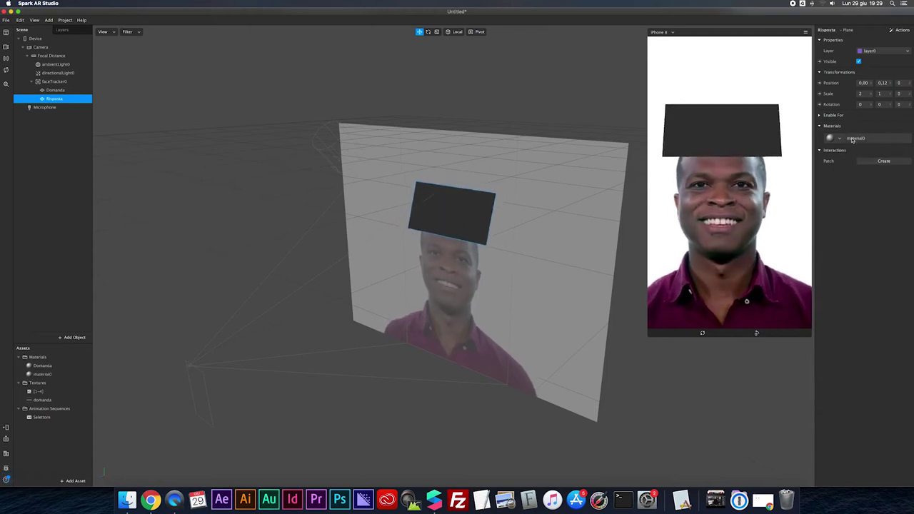
{"action": "left_click", "coordinate": [42, 374]}
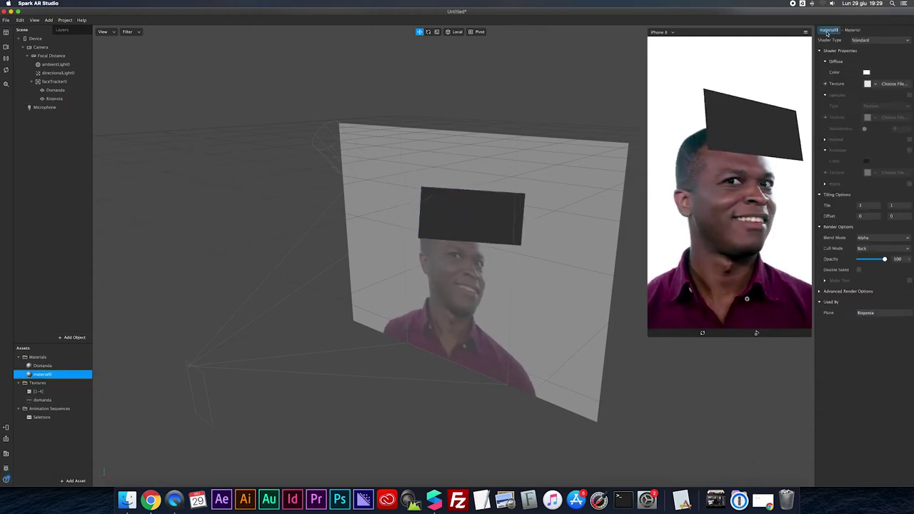
{"action": "type", "text": "Risposta"}
{"action": "key", "text": "Return"}
Set the Risposta material's shader type to Flat and use the Selettore animation sequence as its diffuse texture
{"action": "left_click", "coordinate": [871, 41]}
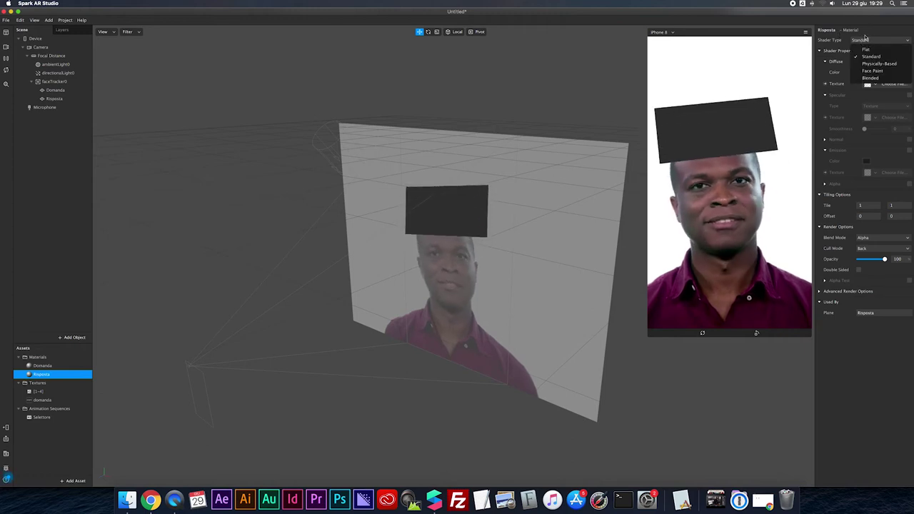
{"action": "left_click", "coordinate": [877, 50]}
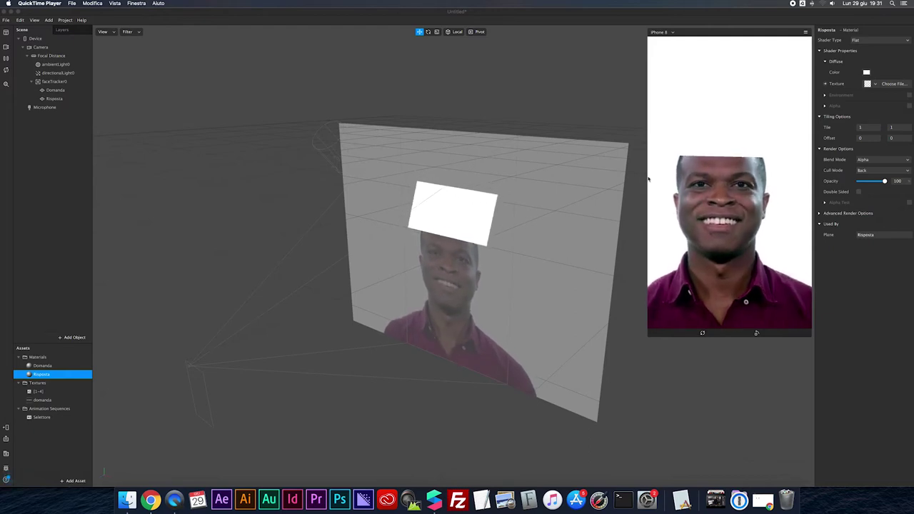
{"action": "left_click", "coordinate": [877, 85]}
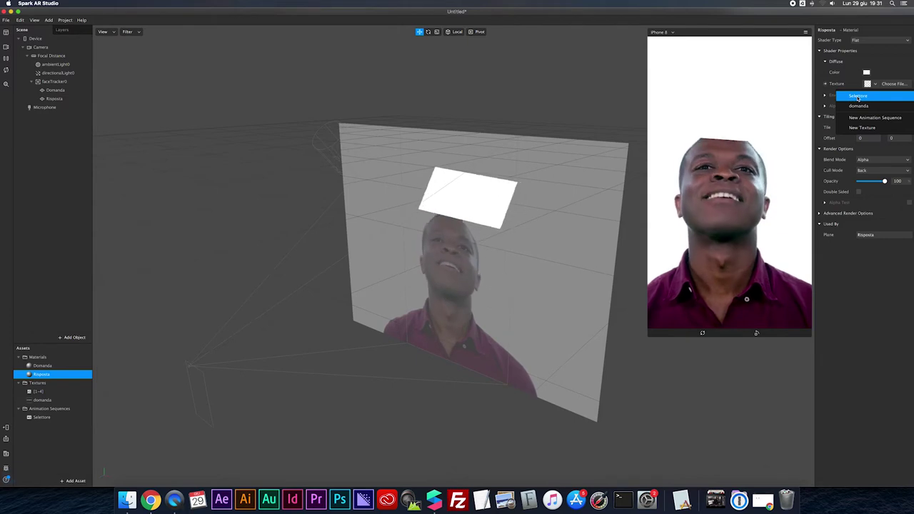
{"action": "left_click", "coordinate": [857, 96]}
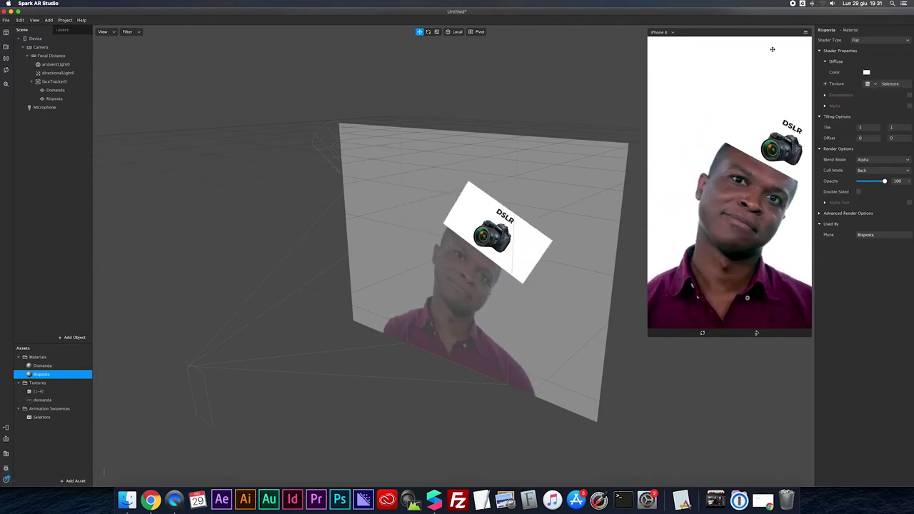
Switch the device preview to Simulate Touch, and show the Patch Editor enlarged beside a smaller preview
{"action": "left_click", "coordinate": [806, 32]}
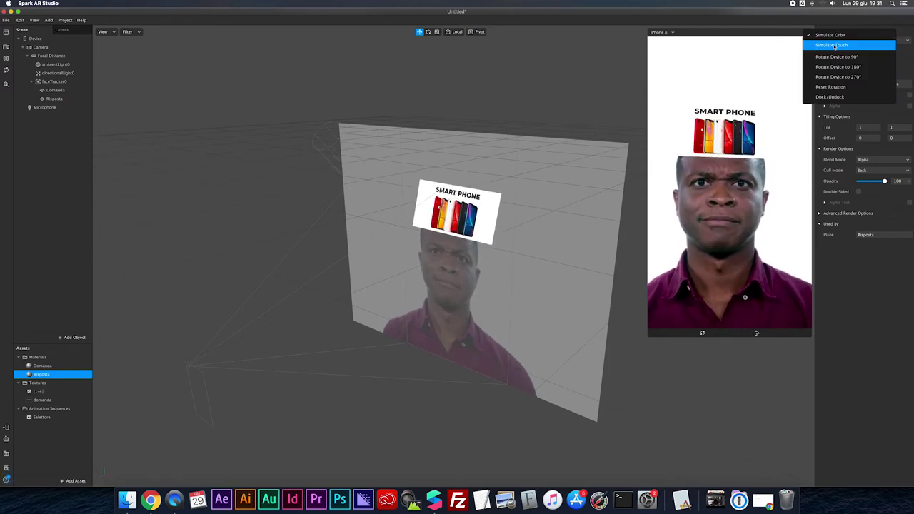
{"action": "left_click", "coordinate": [833, 45]}
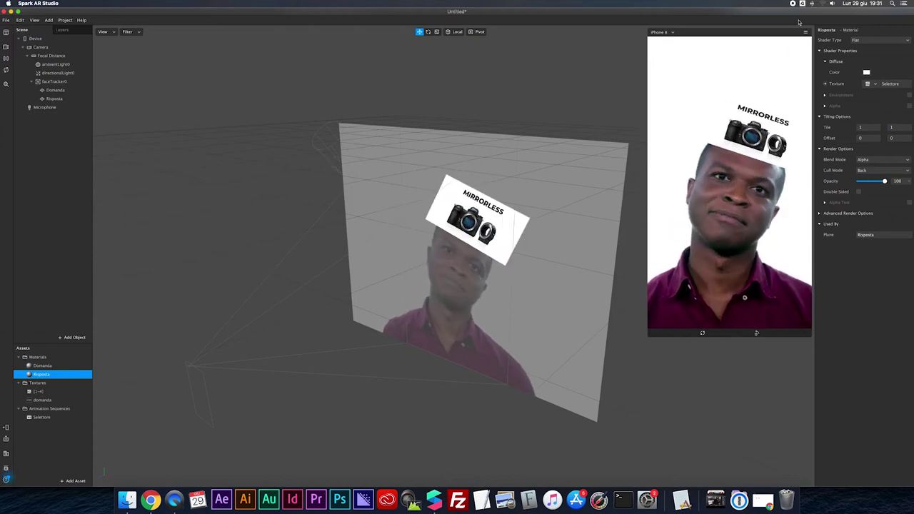
{"action": "left_click", "coordinate": [35, 20]}
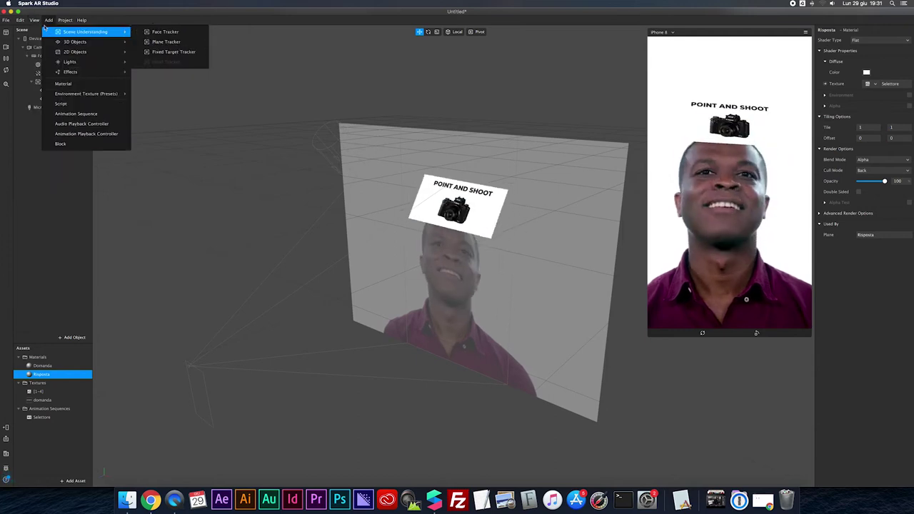
{"action": "left_click", "coordinate": [75, 35]}
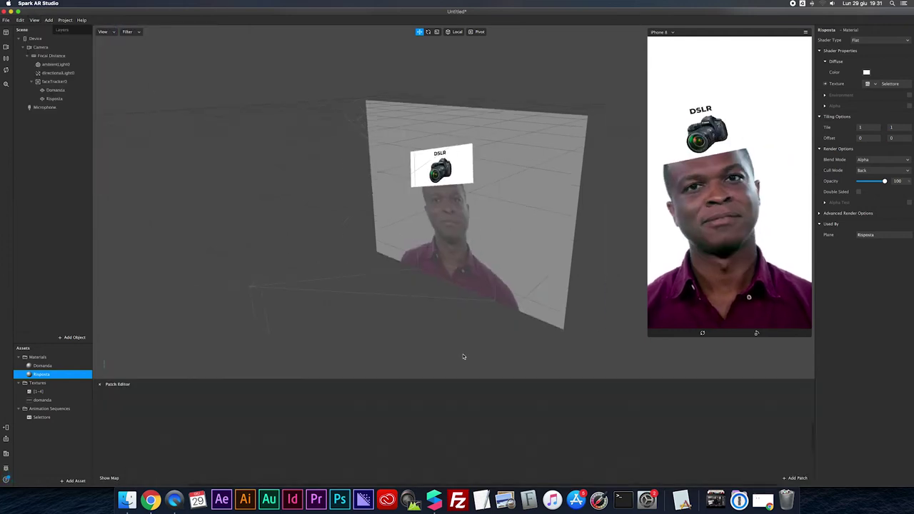
{"action": "left_click_drag", "start_coordinate": [441, 374], "coordinate": [444, 243]}
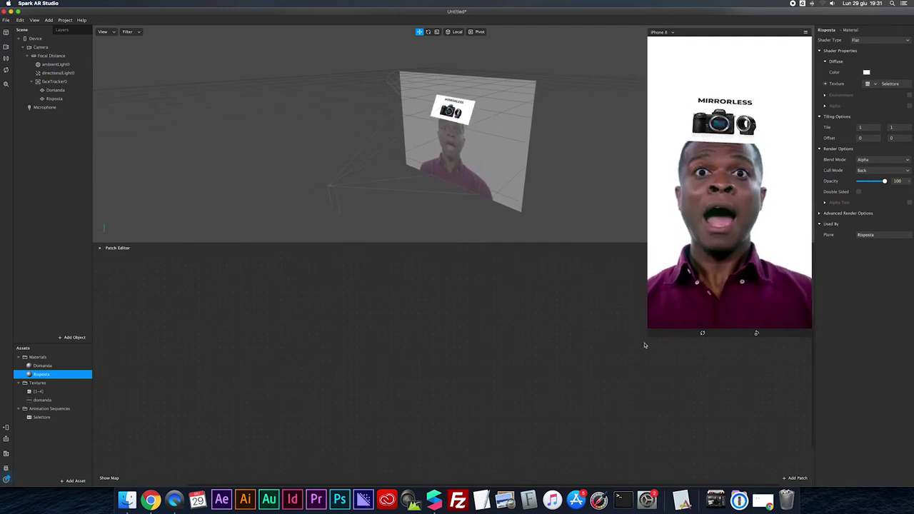
{"action": "left_click_drag", "start_coordinate": [646, 342], "coordinate": [676, 259]}
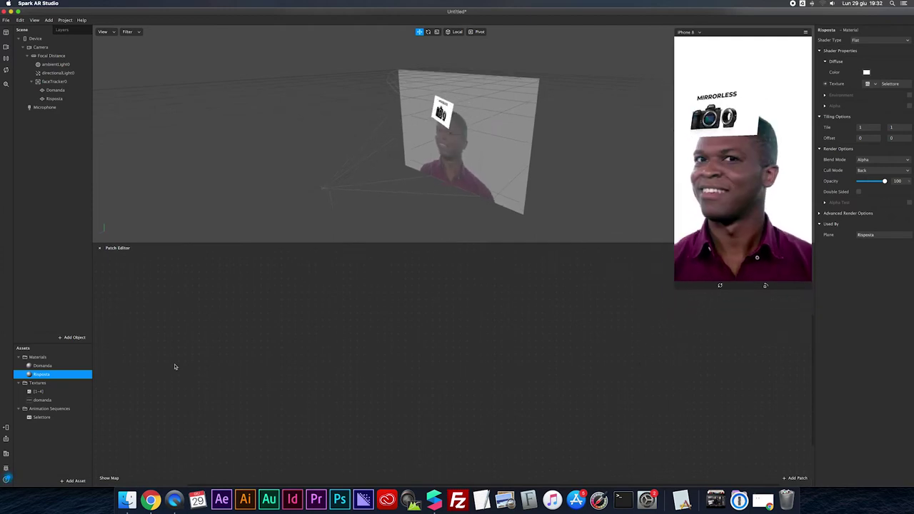
Add a Screen Tap patch and connect its tap output to the Flip input of a new Switch patch
{"action": "double_click", "coordinate": [124, 355]}
{"action": "type", "text": "screen tap"}
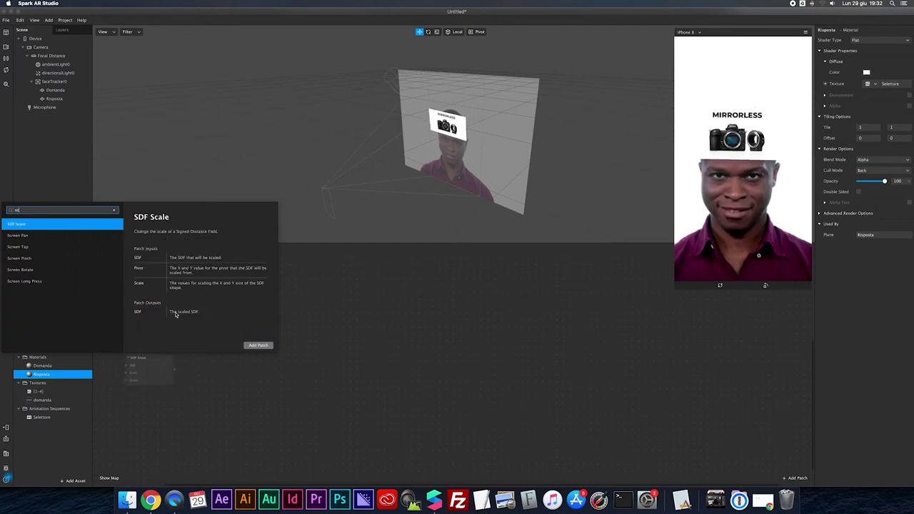
{"action": "key", "text": "Return"}
{"action": "left_click_drag", "start_coordinate": [155, 359], "coordinate": [201, 327]}
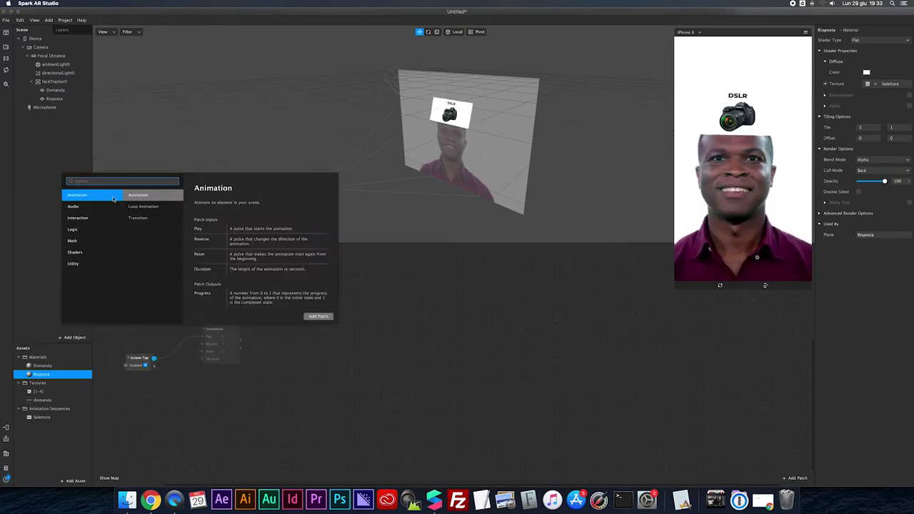
{"action": "type", "text": "switch"}
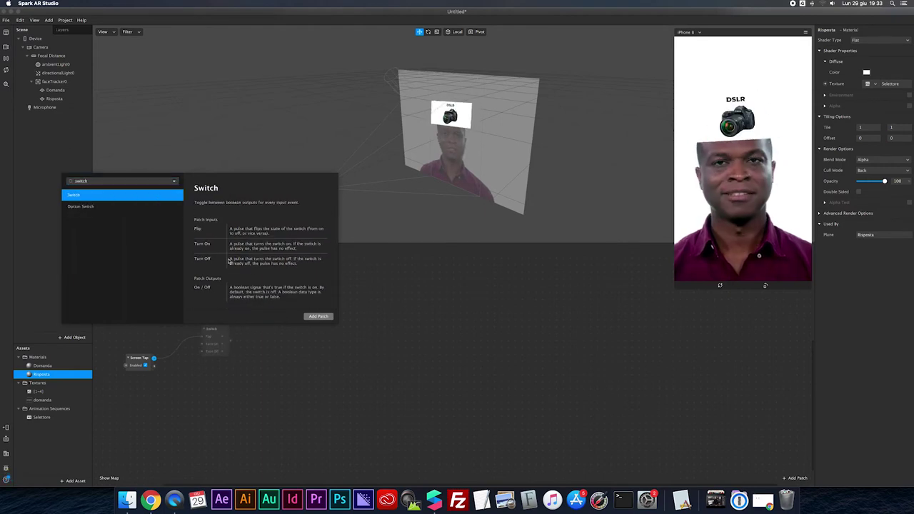
{"action": "left_click", "coordinate": [319, 316]}
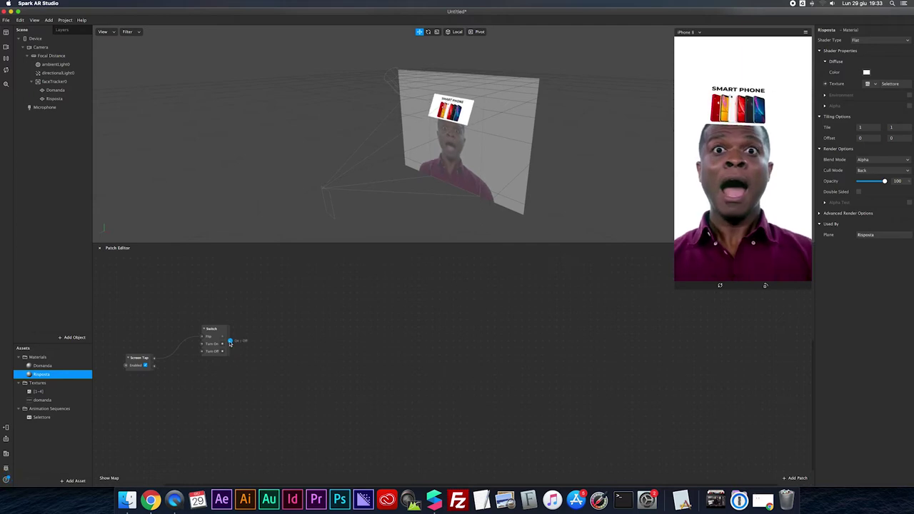
Add a Not patch fed by the Switch's On / Off output
{"action": "left_click_drag", "start_coordinate": [230, 341], "coordinate": [289, 346]}
{"action": "type", "text": "not"}
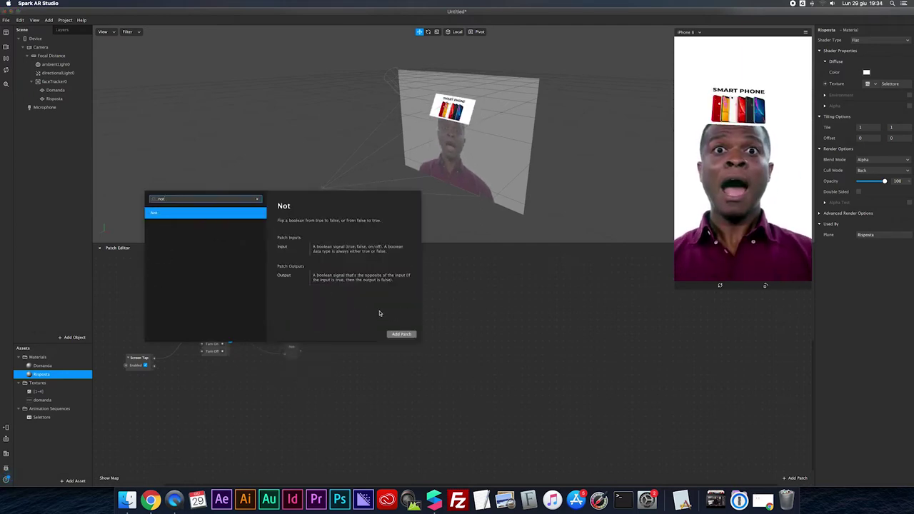
{"action": "left_click", "coordinate": [401, 334]}
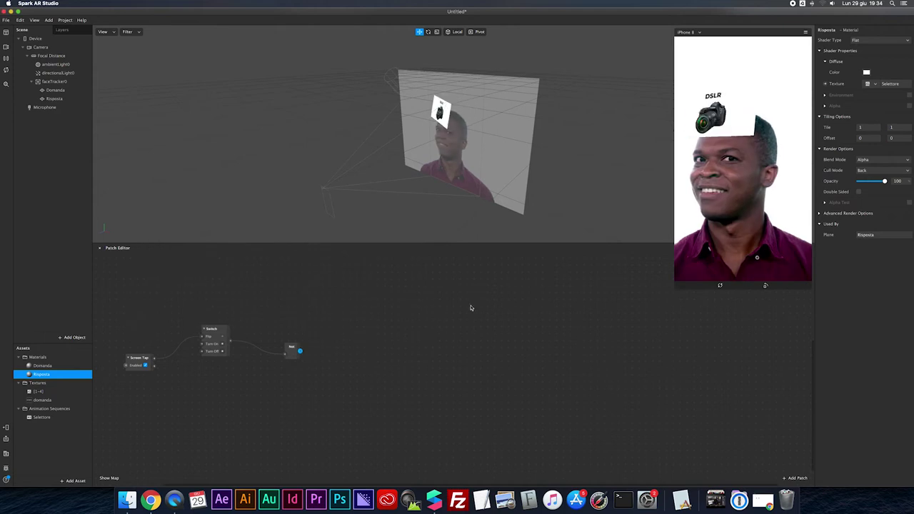
Create Visible property patches for the Domanda and Risposta planes
{"action": "left_click", "coordinate": [55, 90]}
{"action": "left_click", "coordinate": [819, 62]}
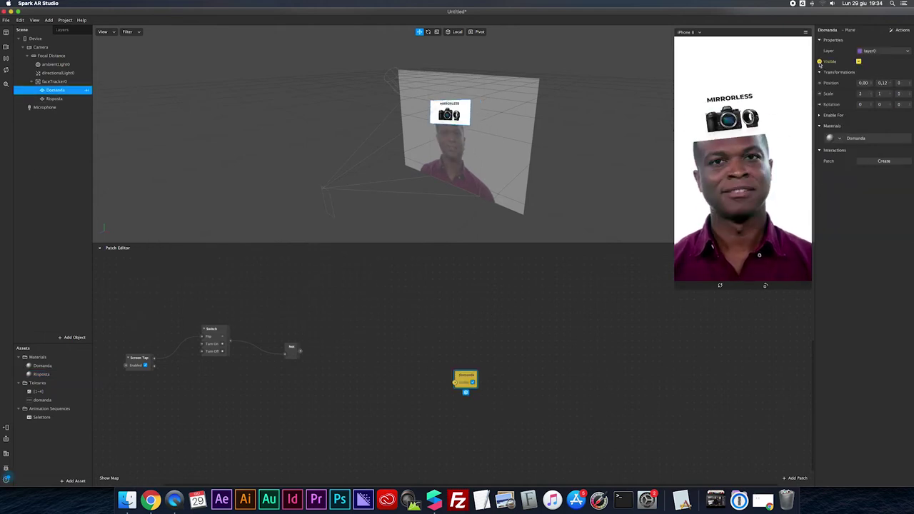
{"action": "left_click", "coordinate": [55, 98]}
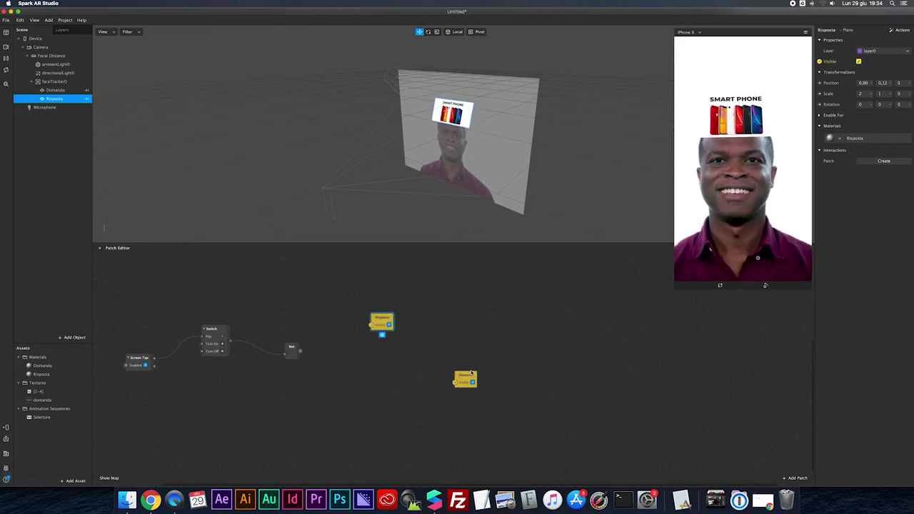
Connect the Not output to Domanda's Visible patch and the Switch output to Risposta's Visible patch, arranging both beside their sources
{"action": "left_click_drag", "start_coordinate": [465, 378], "coordinate": [357, 346]}
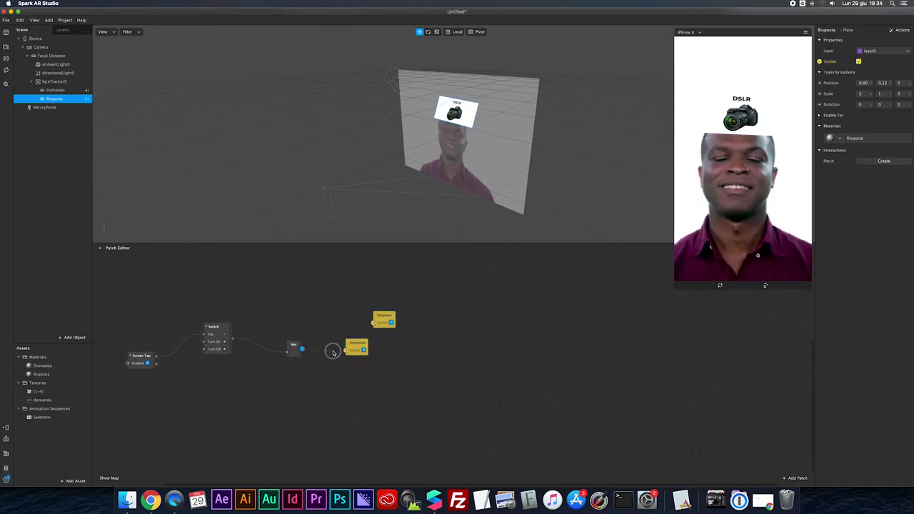
{"action": "scroll", "coordinate": [343, 350], "scroll_direction": "down", "scroll_amount": 1}
{"action": "left_click_drag", "start_coordinate": [386, 315], "coordinate": [289, 302]}
{"action": "left_click_drag", "start_coordinate": [240, 335], "coordinate": [299, 301]}
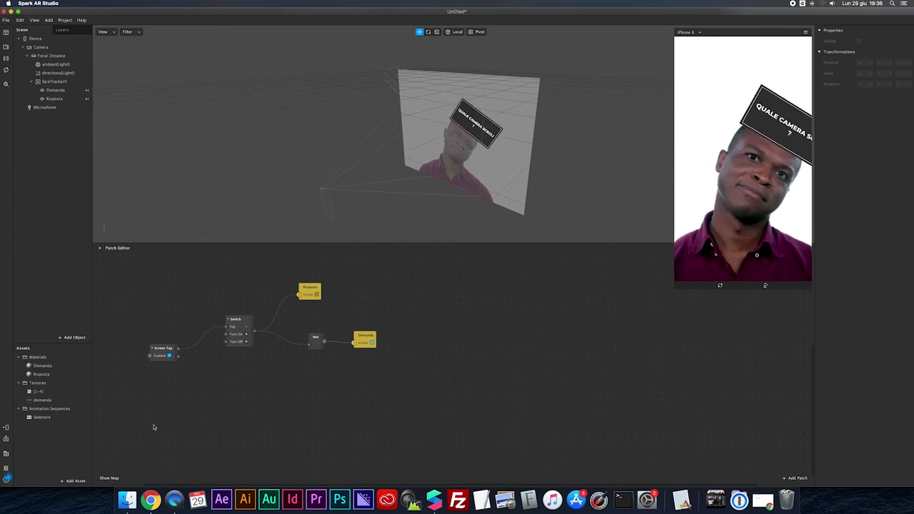
Add Runtime and Offset patches below the Screen Tap patch and connect Runtime to the Offset's Value input
{"action": "scroll", "coordinate": [200, 420], "scroll_direction": "down", "scroll_amount": 1}
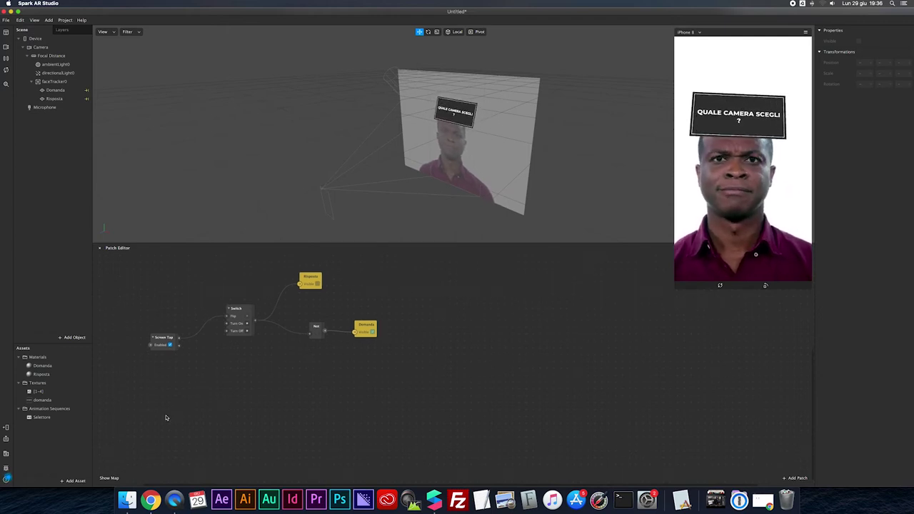
{"action": "right_click", "coordinate": [147, 407]}
{"action": "type", "text": "runt"}
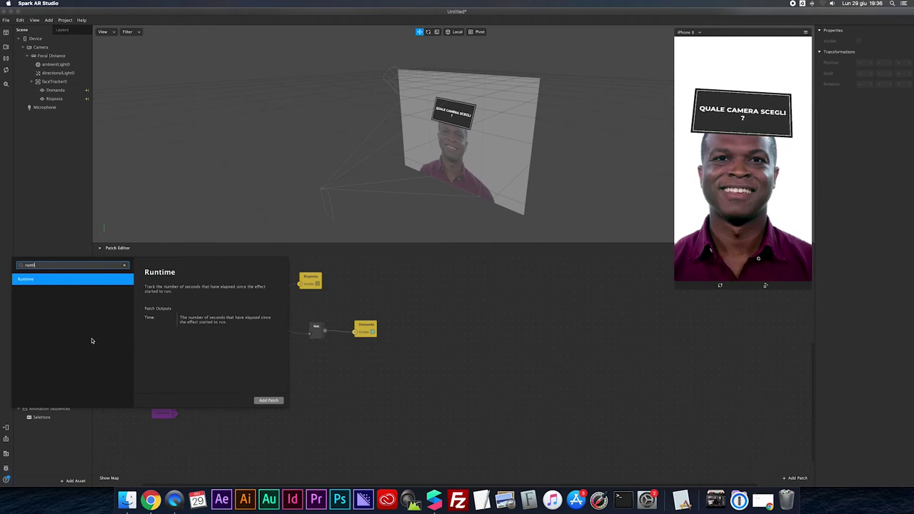
{"action": "type", "text": "ime"}
{"action": "key", "text": "Return"}
{"action": "right_click", "coordinate": [230, 414]}
{"action": "type", "text": "offset"}
{"action": "key", "text": "Return"}
{"action": "left_click_drag", "start_coordinate": [176, 414], "coordinate": [241, 405]}
Connect the Screen Tap output to the Offset patch's Reset input
{"action": "scroll", "coordinate": [241, 404], "scroll_direction": "up", "scroll_amount": 1}
{"action": "left_click", "coordinate": [324, 350]}
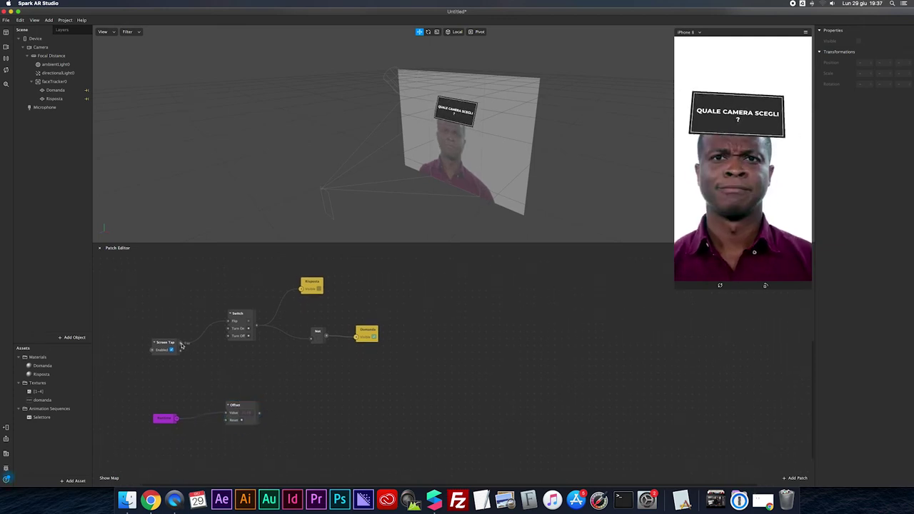
{"action": "left_click_drag", "start_coordinate": [180, 343], "coordinate": [225, 422]}
Add a Less Than patch beside the Offset patch and connect the Offset output to its first input
{"action": "right_click", "coordinate": [335, 407]}
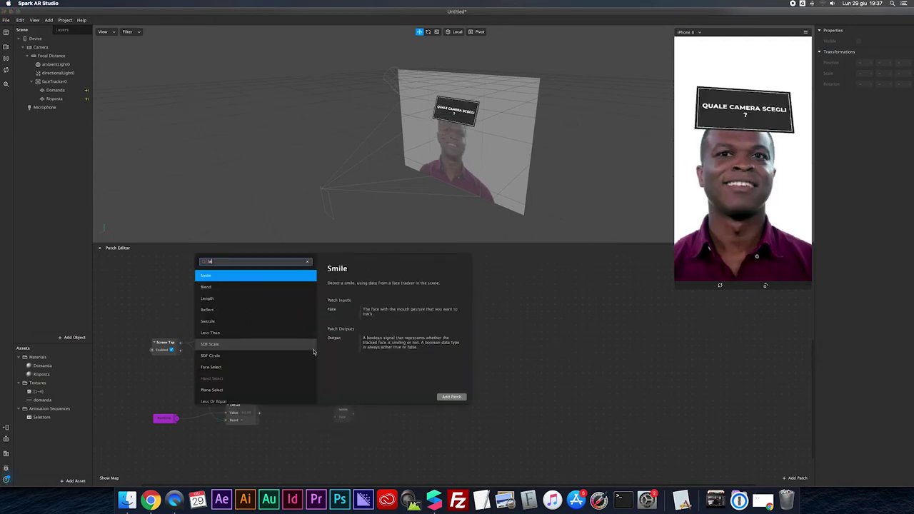
{"action": "type", "text": "less than"}
{"action": "double_click", "coordinate": [220, 277]}
{"action": "left_click_drag", "start_coordinate": [352, 405], "coordinate": [334, 404]}
{"action": "left_click_drag", "start_coordinate": [259, 413], "coordinate": [374, 408]}
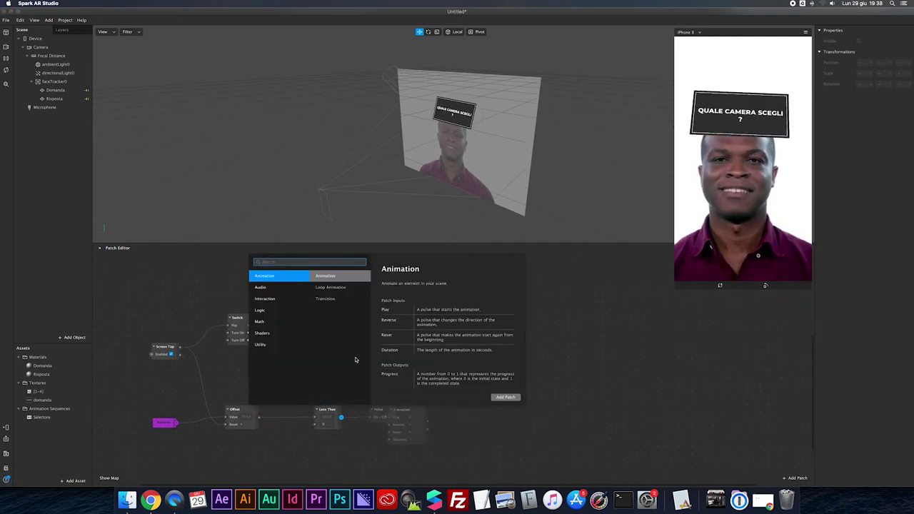
Add a Loop Animation patch after the Less Than patch, place it slightly higher and set its duration to 0.05
{"action": "type", "text": "loop"}
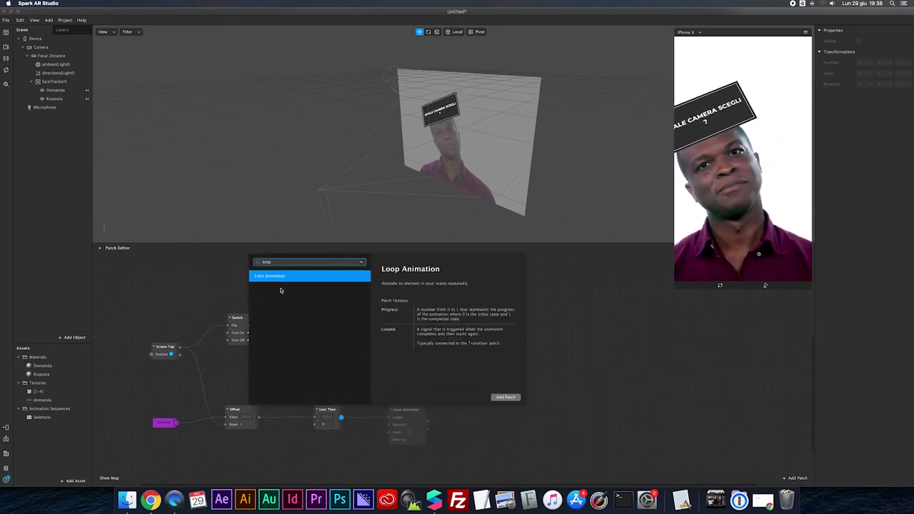
{"action": "left_click", "coordinate": [506, 398]}
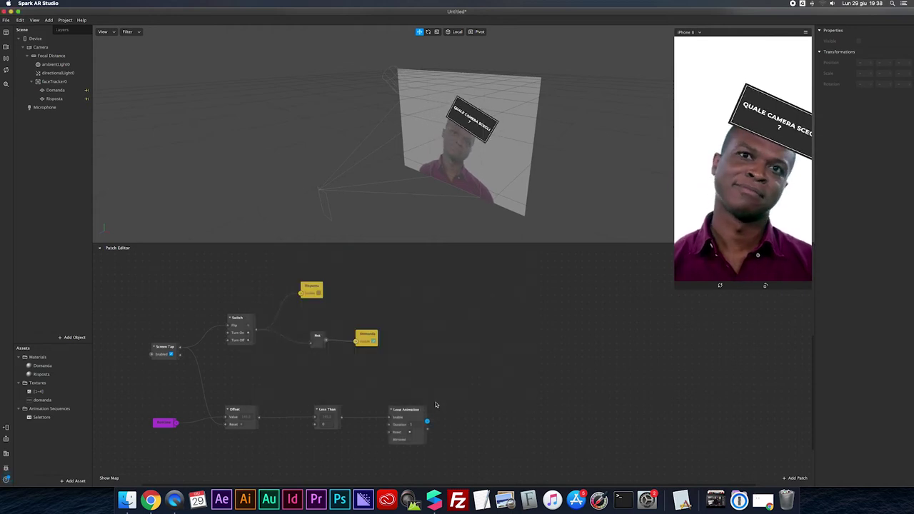
{"action": "left_click_drag", "start_coordinate": [418, 412], "coordinate": [425, 385]}
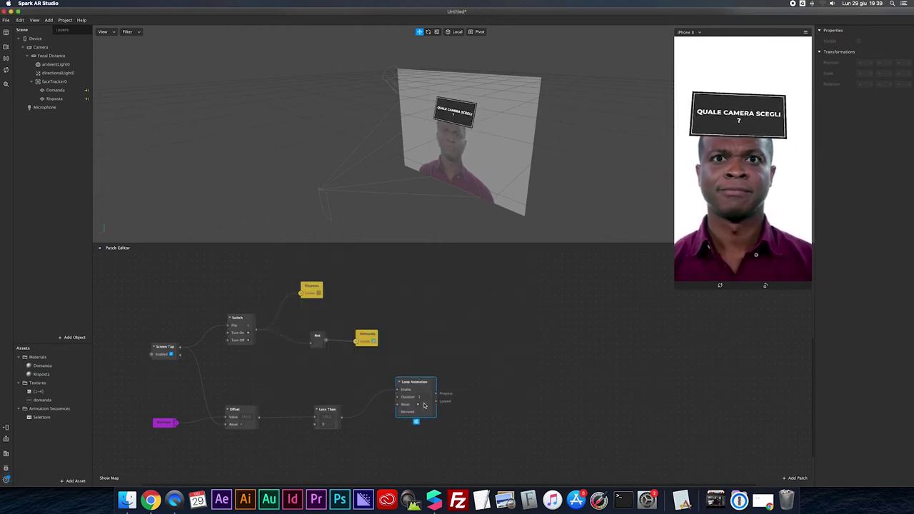
{"action": "left_click", "coordinate": [417, 396]}
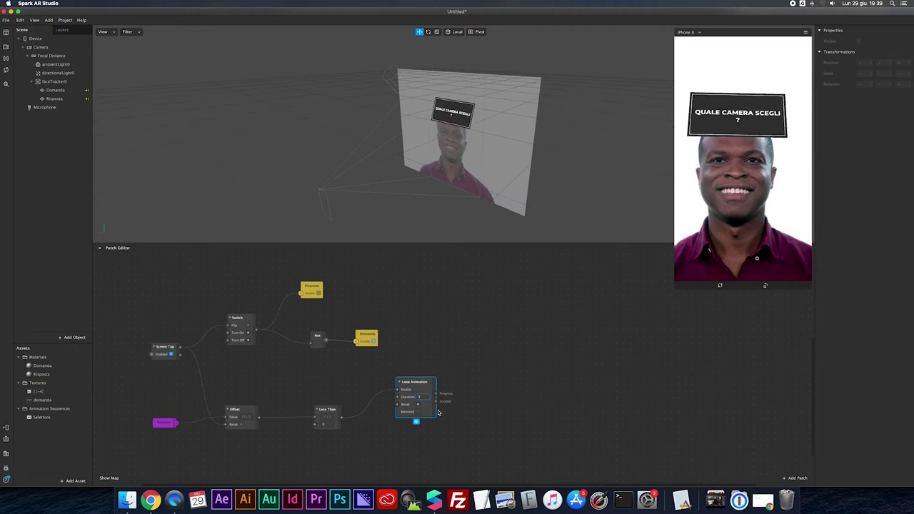
{"action": "scroll", "coordinate": [443, 404], "scroll_direction": "down", "scroll_amount": 2}
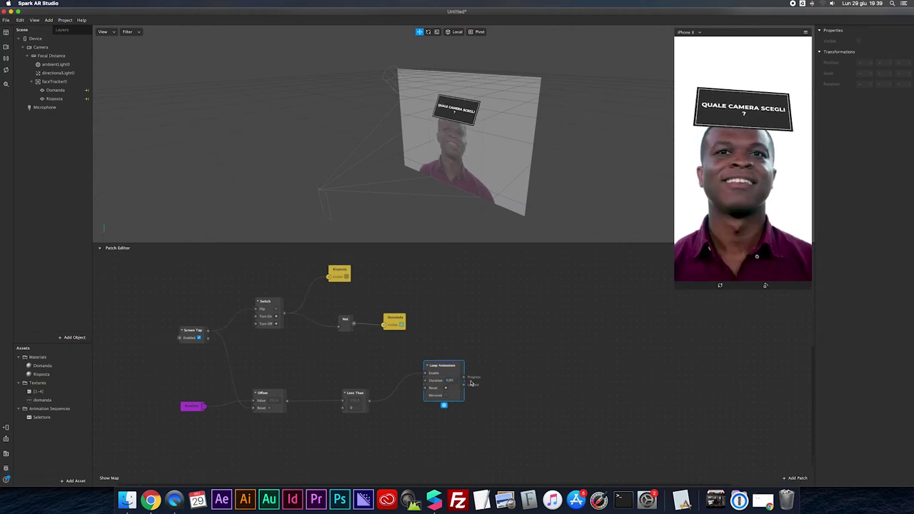
Add a Random patch fed by the Loop Animation's Looped output and set its End Value to 4
{"action": "scroll", "coordinate": [453, 386], "scroll_direction": "right", "scroll_amount": 2}
{"action": "double_click", "coordinate": [475, 372]}
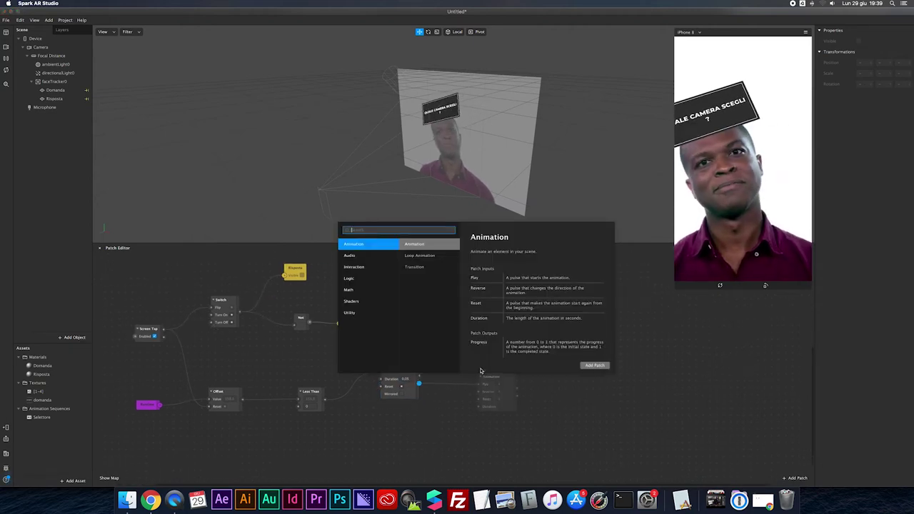
{"action": "type", "text": "random"}
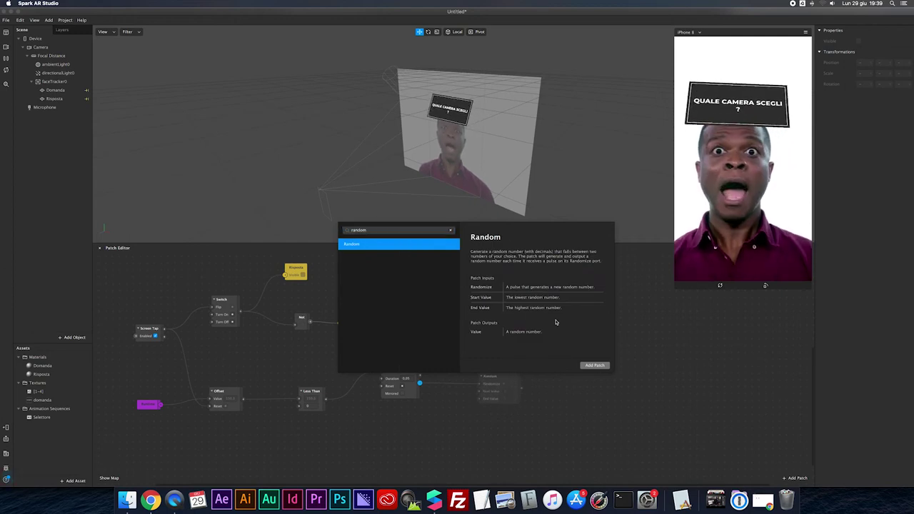
{"action": "left_click", "coordinate": [594, 365]}
{"action": "left_click", "coordinate": [503, 400]}
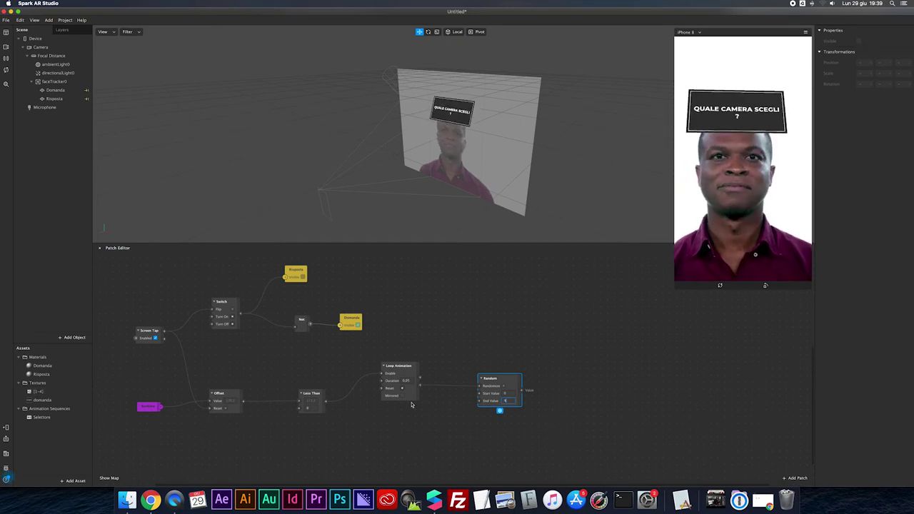
Add a Round patch connected to the Random patch's Value output
{"action": "scroll", "coordinate": [433, 402], "scroll_direction": "left", "scroll_amount": 2}
{"action": "left_click_drag", "start_coordinate": [520, 380], "coordinate": [569, 376]}
{"action": "type", "text": "round"}
{"action": "left_click", "coordinate": [675, 363]}
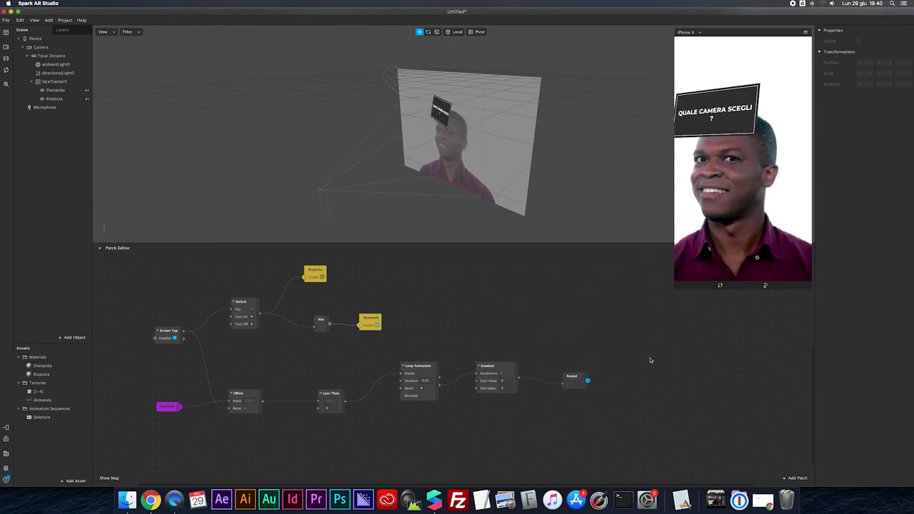
Create a Current Frame patch for the Selettore animation sequence, place it beside the Round patch and connect Round's output to it
{"action": "left_click", "coordinate": [43, 418]}
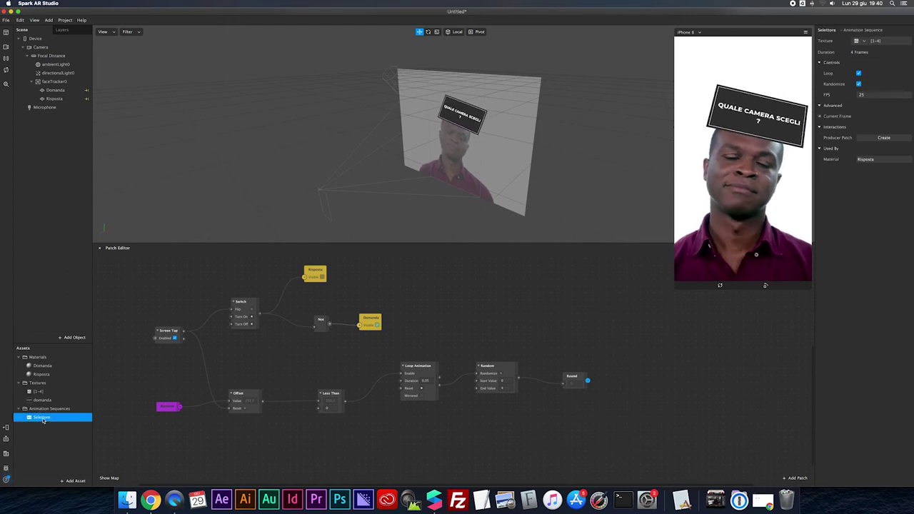
{"action": "left_click", "coordinate": [820, 116]}
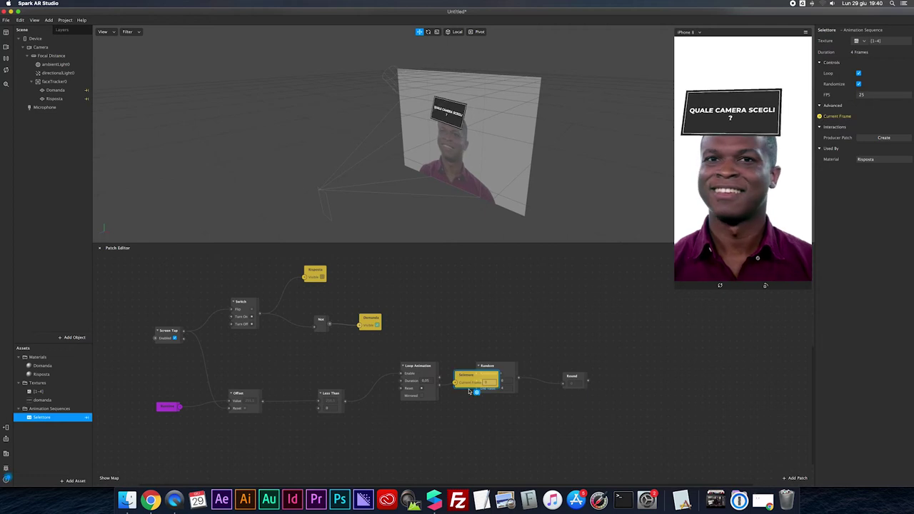
{"action": "left_click_drag", "start_coordinate": [466, 379], "coordinate": [628, 374]}
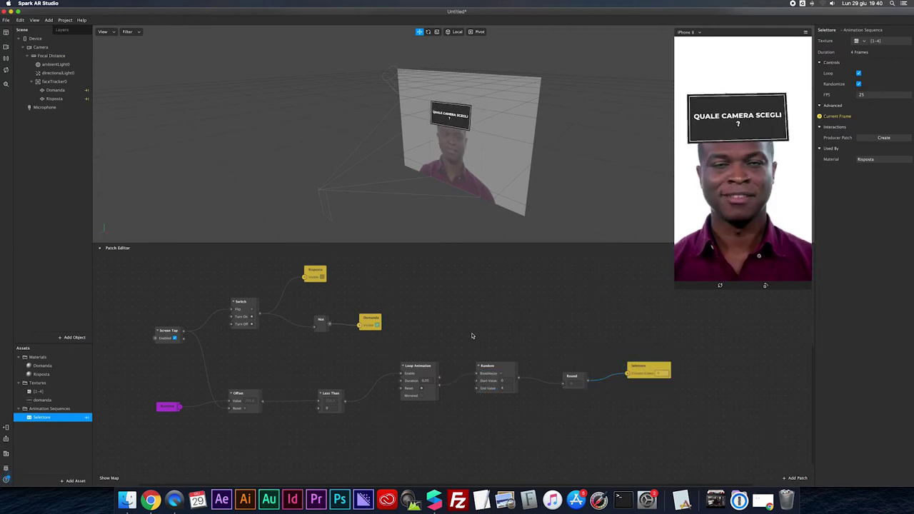
Set the Less Than patch's second value to 3
{"action": "left_click", "coordinate": [329, 409]}
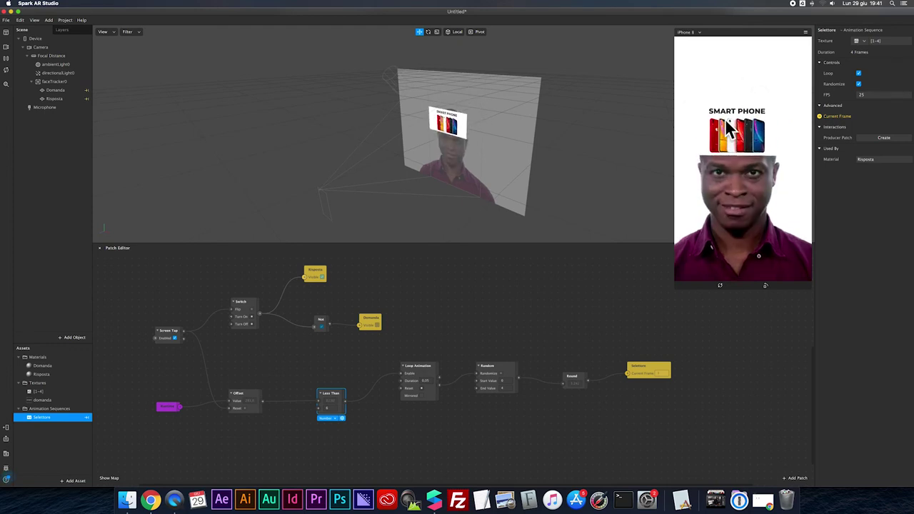
{"action": "key", "text": "Escape"}
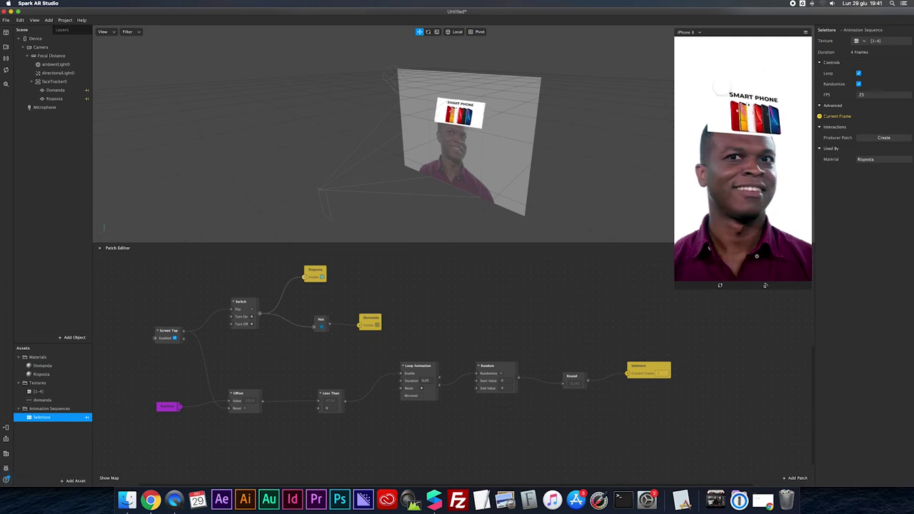
{"action": "left_click", "coordinate": [325, 409]}
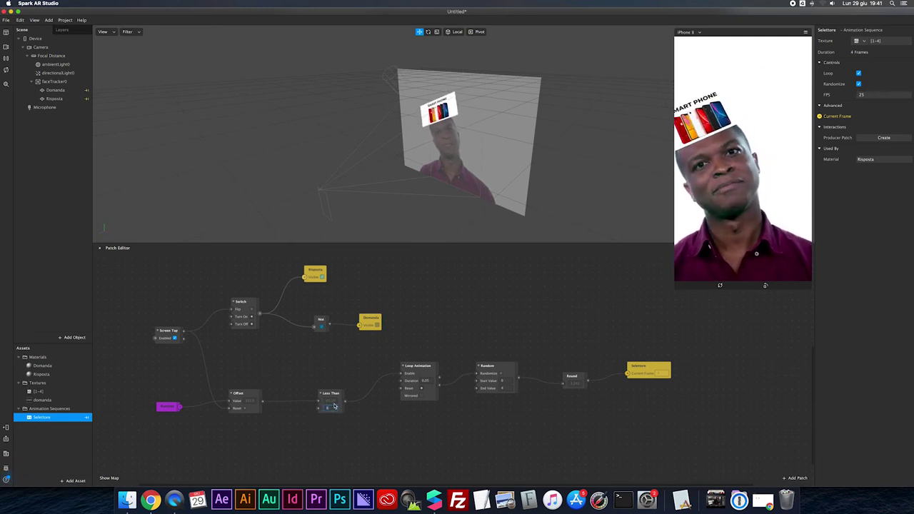
{"action": "key", "text": "Return"}
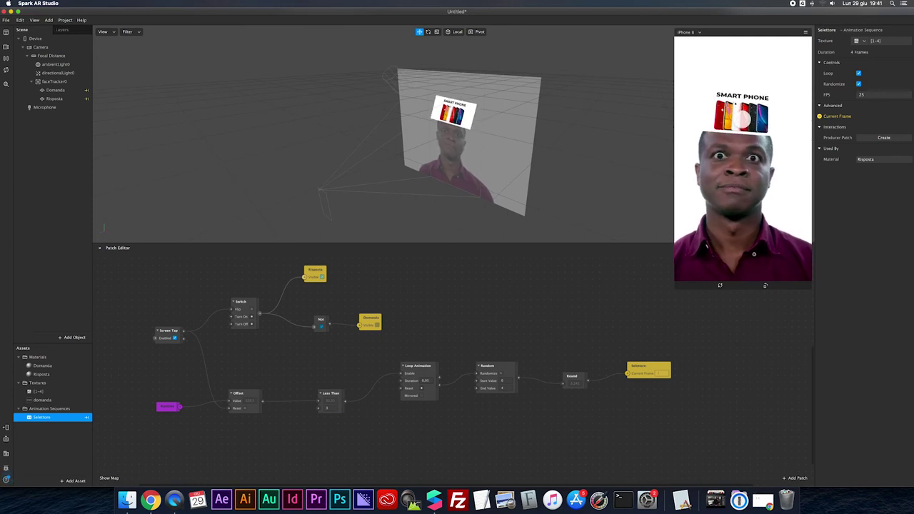
Test the filter in the phone preview by triggering screen taps that switch between the question card and a random answer
{"action": "left_click", "coordinate": [755, 125]}
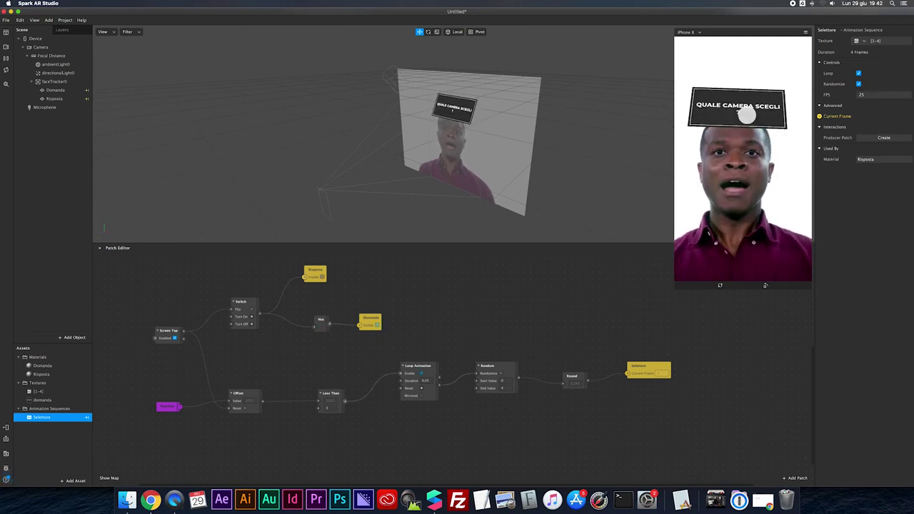
{"action": "left_click", "coordinate": [753, 166]}
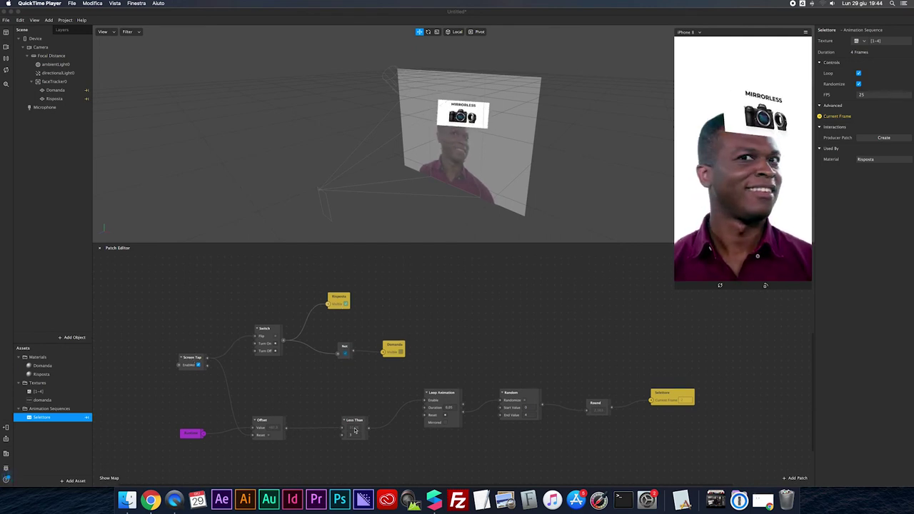
{"action": "scroll", "coordinate": [392, 420], "scroll_direction": "down", "scroll_amount": 1}
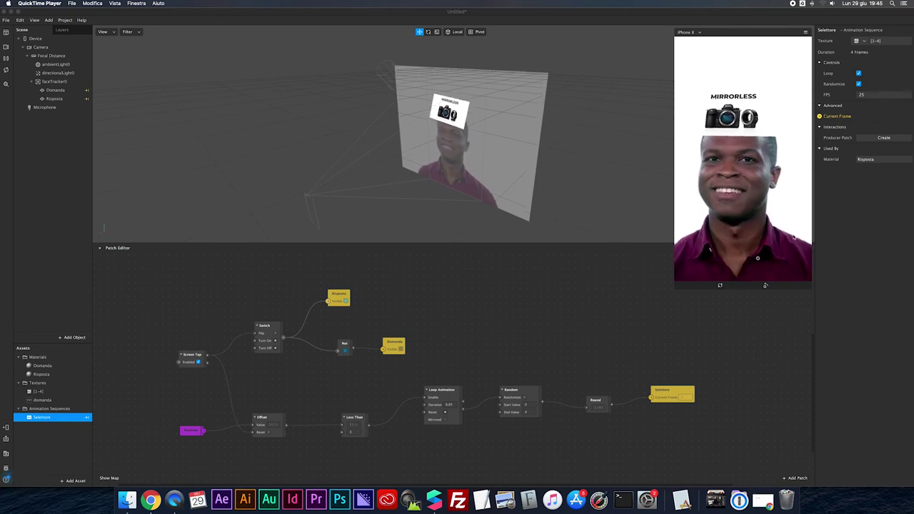
{"action": "left_click", "coordinate": [740, 33]}
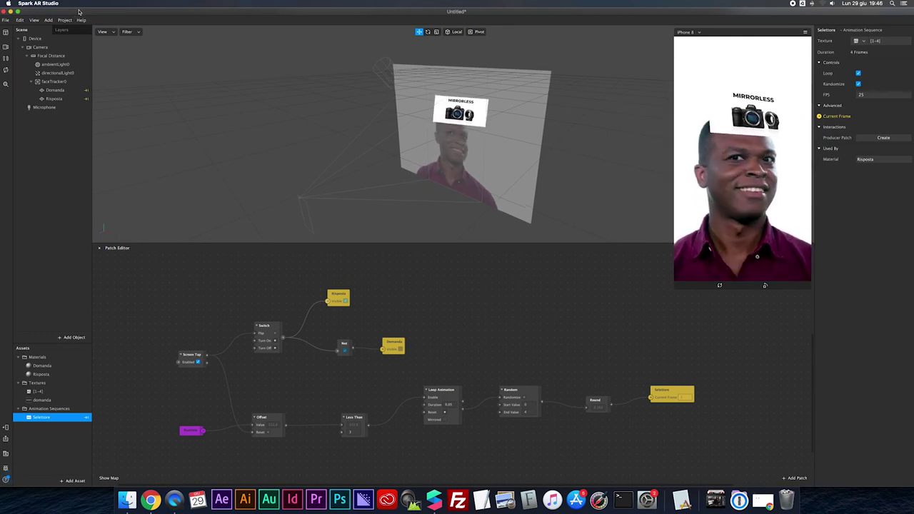
Save the project to the Desktop as CameraRandom
{"action": "left_click", "coordinate": [5, 20]}
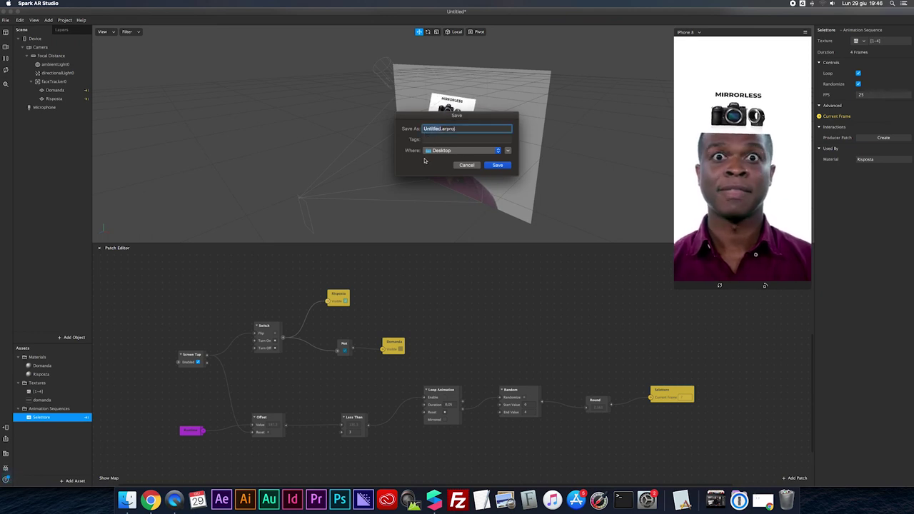
{"action": "type", "text": "CameraRandom"}
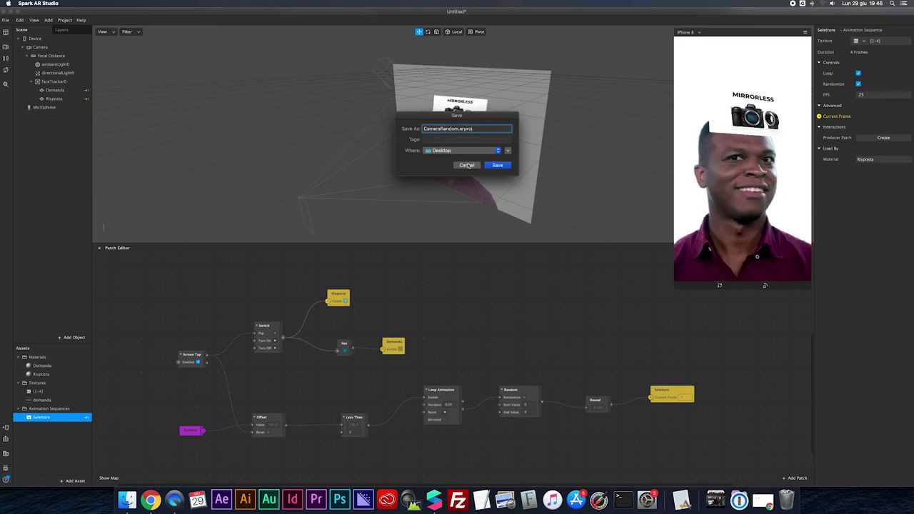
{"action": "key", "text": "Return"}
Export the effect to the Desktop as CameraRandom.arexport and select the exported file in Finder
{"action": "left_click", "coordinate": [6, 20]}
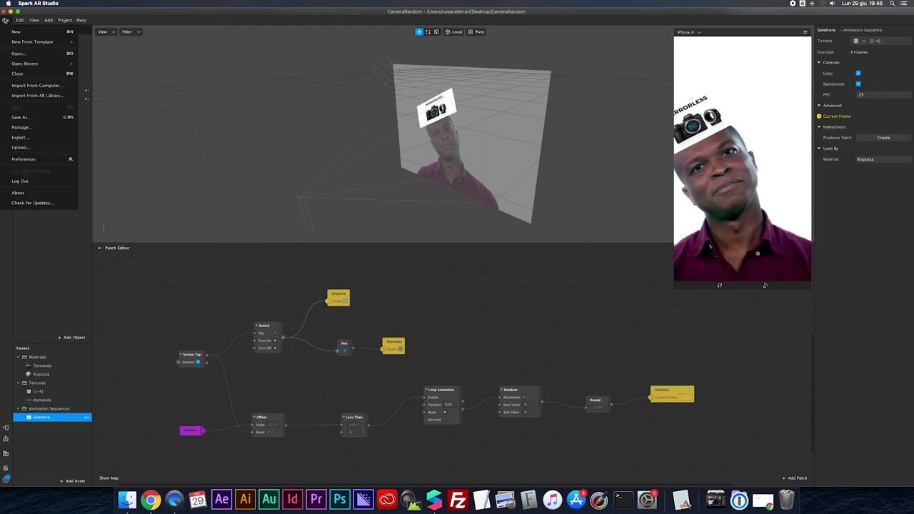
{"action": "left_click", "coordinate": [46, 138]}
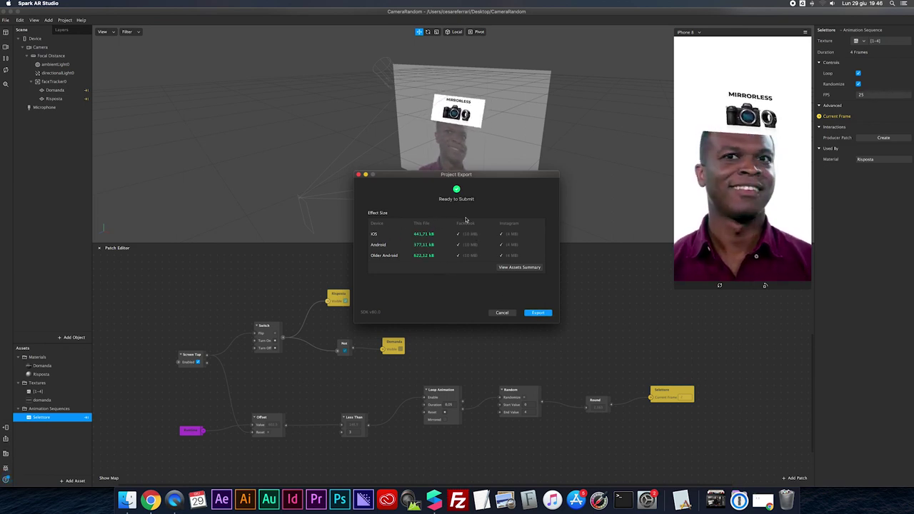
{"action": "left_click", "coordinate": [540, 314]}
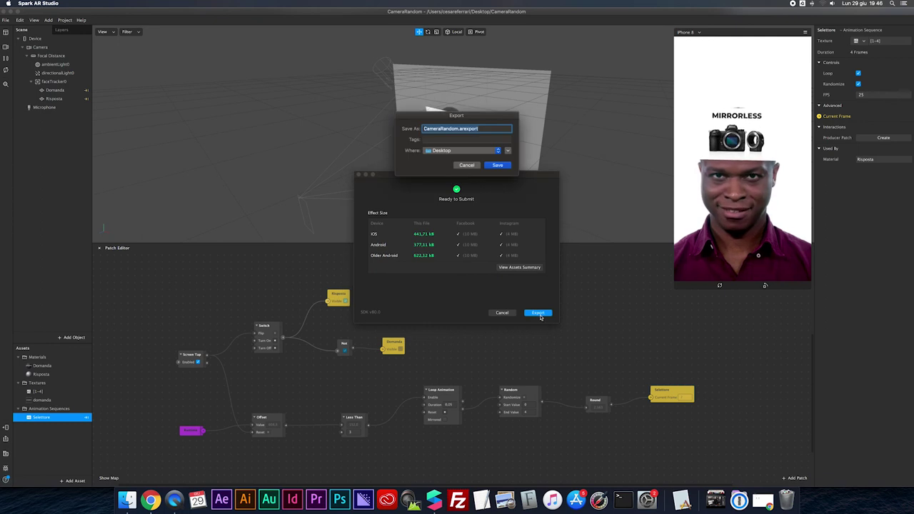
{"action": "left_click", "coordinate": [495, 165]}
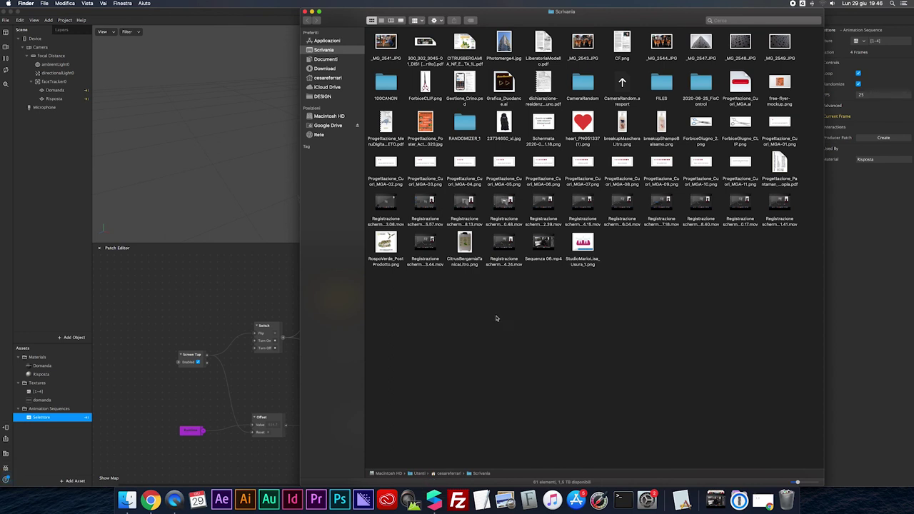
{"action": "left_click", "coordinate": [621, 79]}
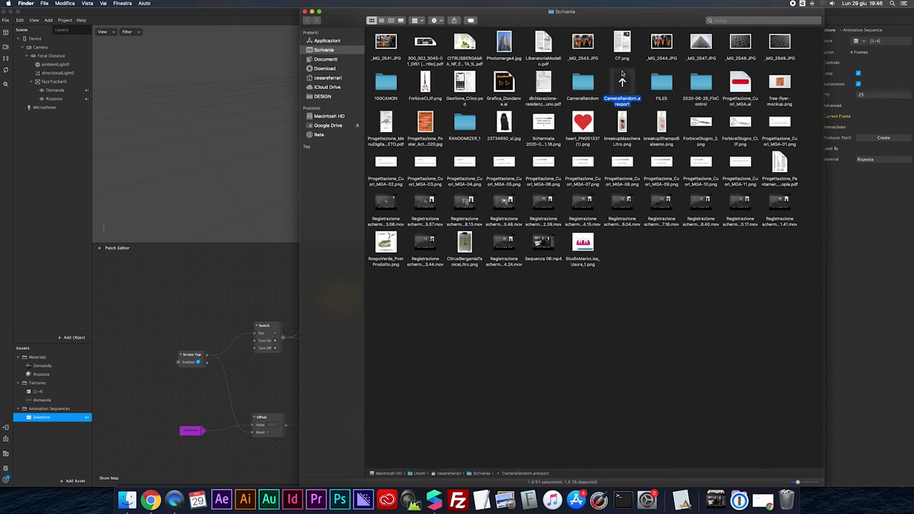